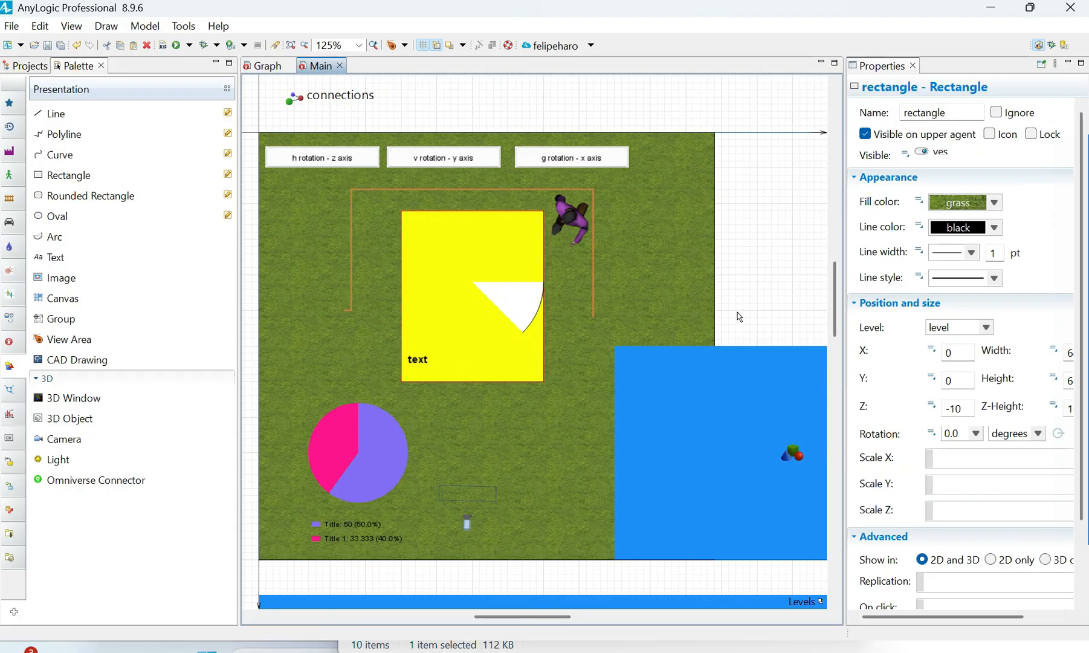
- Review the 3D window and the graph agent in Main, and open the Graph agent type
{"action": "left_click", "coordinate": [738, 316]}
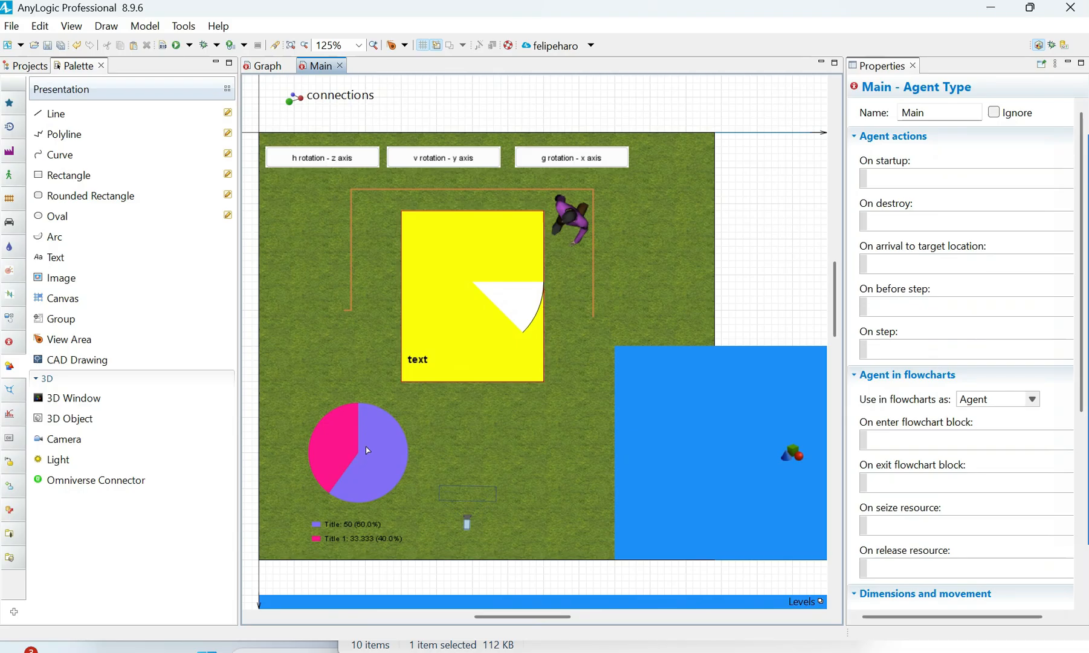
{"action": "left_click", "coordinate": [690, 440]}
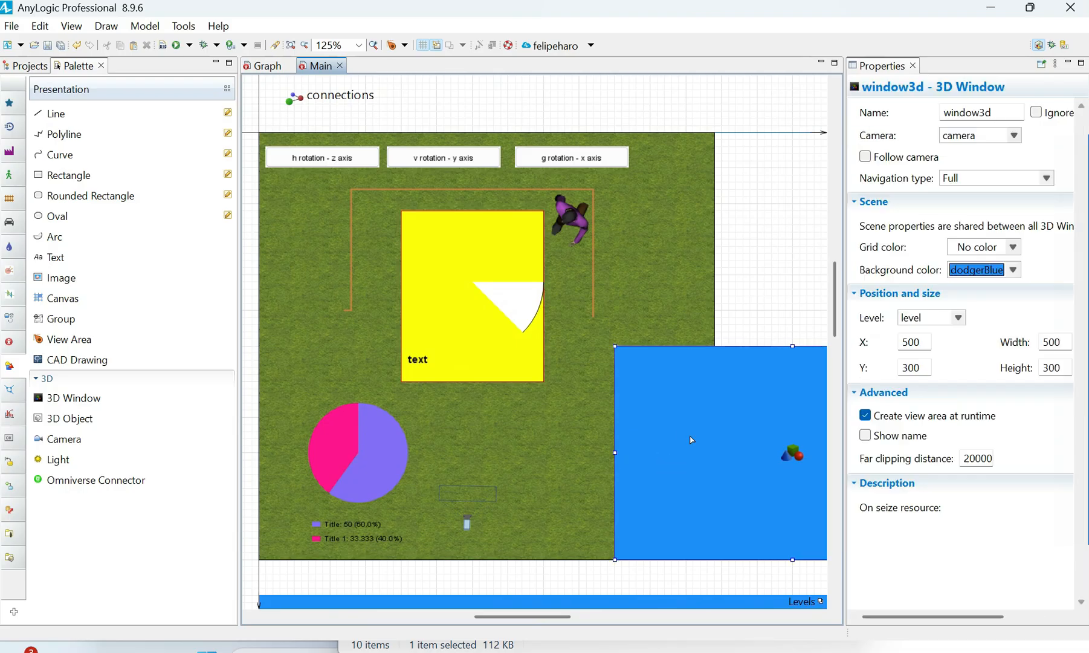
{"action": "left_click_drag", "start_coordinate": [508, 617], "coordinate": [479, 617]}
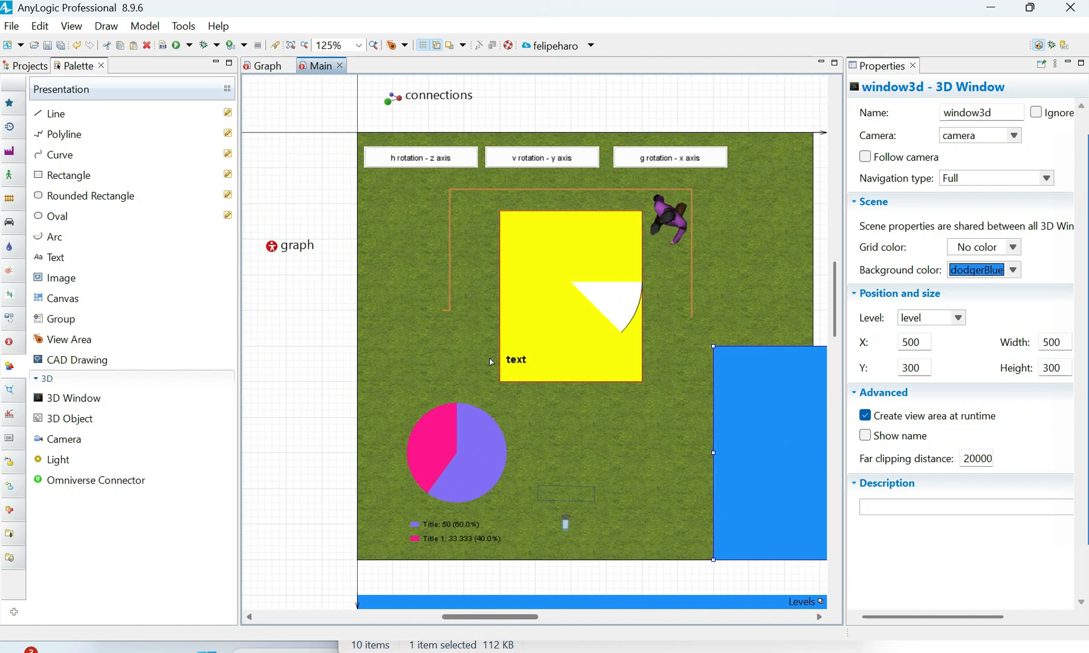
{"action": "left_click", "coordinate": [268, 254]}
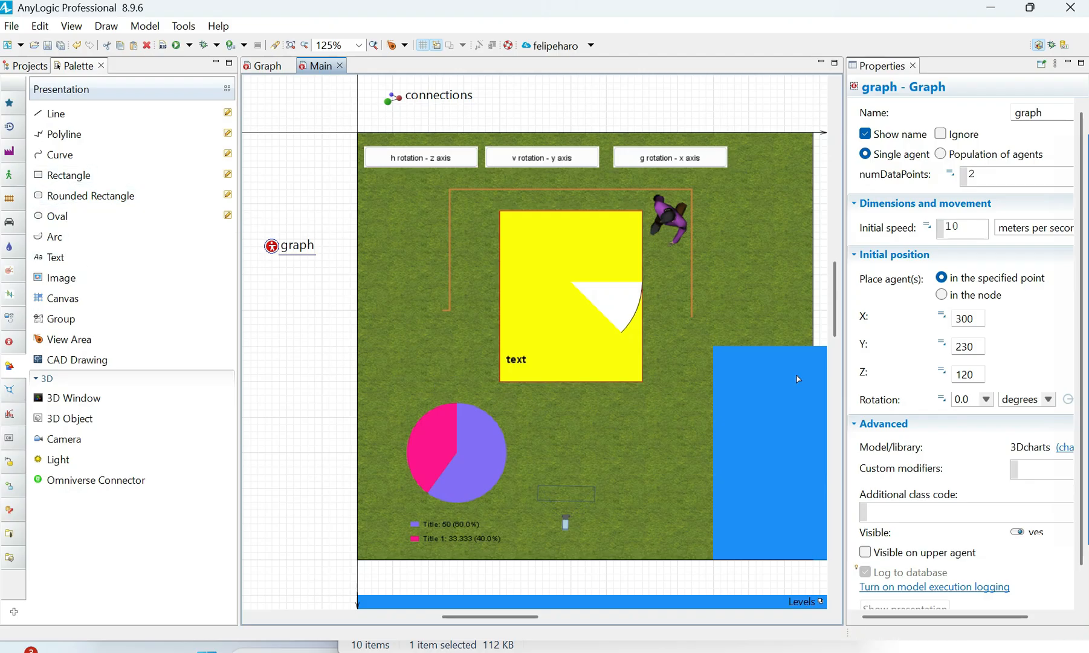
{"action": "double_click", "coordinate": [273, 246]}
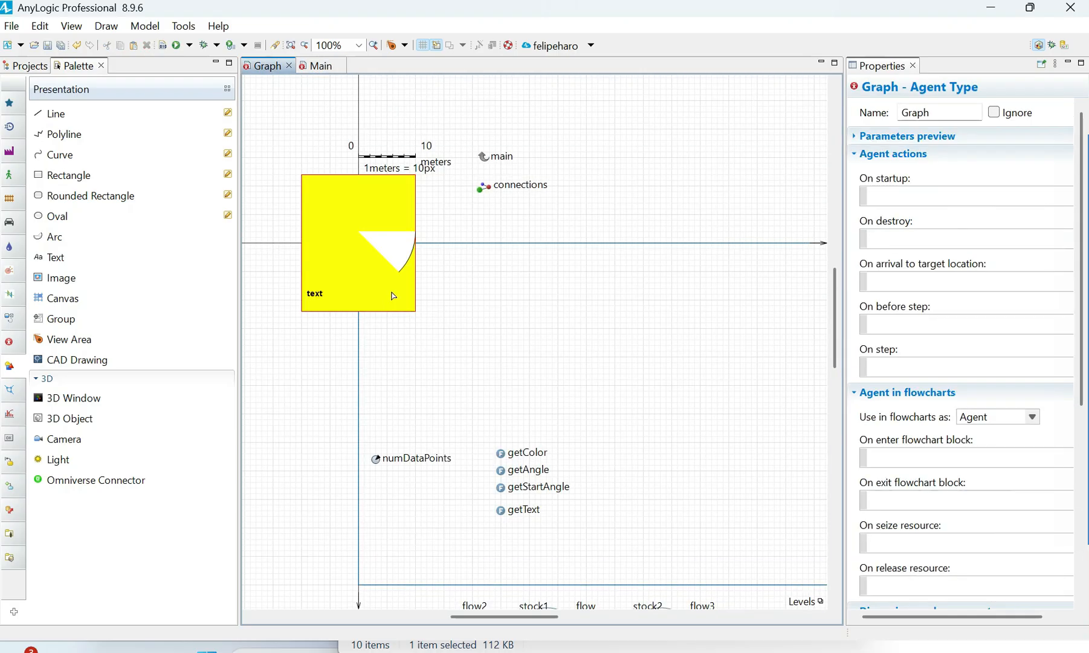
- Examine the white arc's fill color, start angle, angle and replication expressions in a widened properties view
{"action": "left_click", "coordinate": [393, 256]}
{"action": "left_click", "coordinate": [391, 252]}
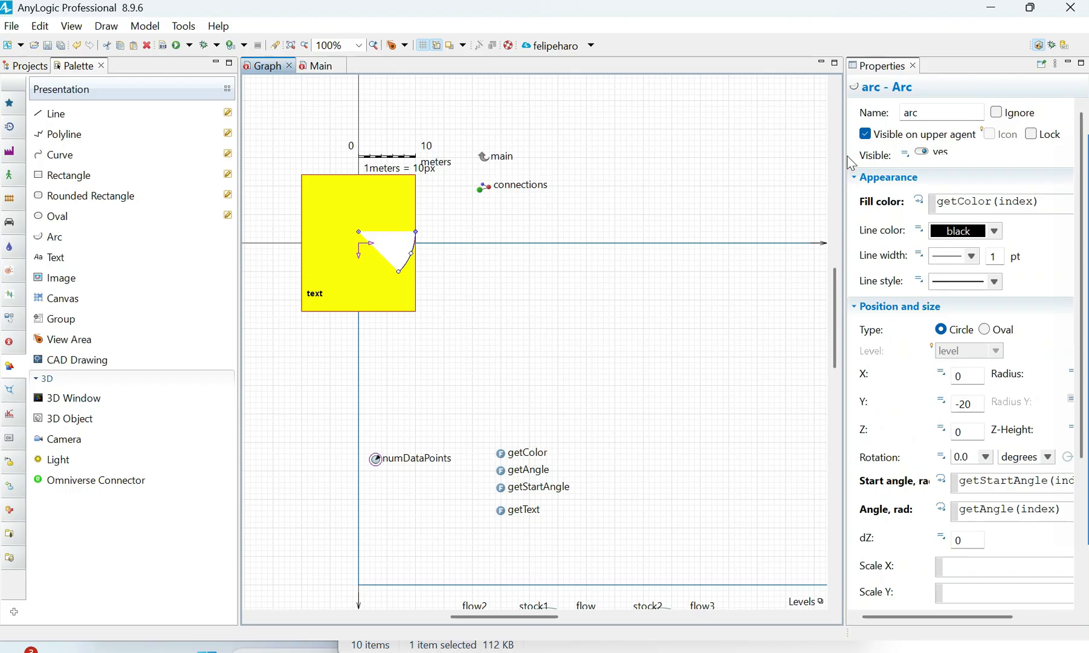
{"action": "left_click_drag", "start_coordinate": [846, 162], "coordinate": [610, 153]}
{"action": "left_click", "coordinate": [719, 184]}
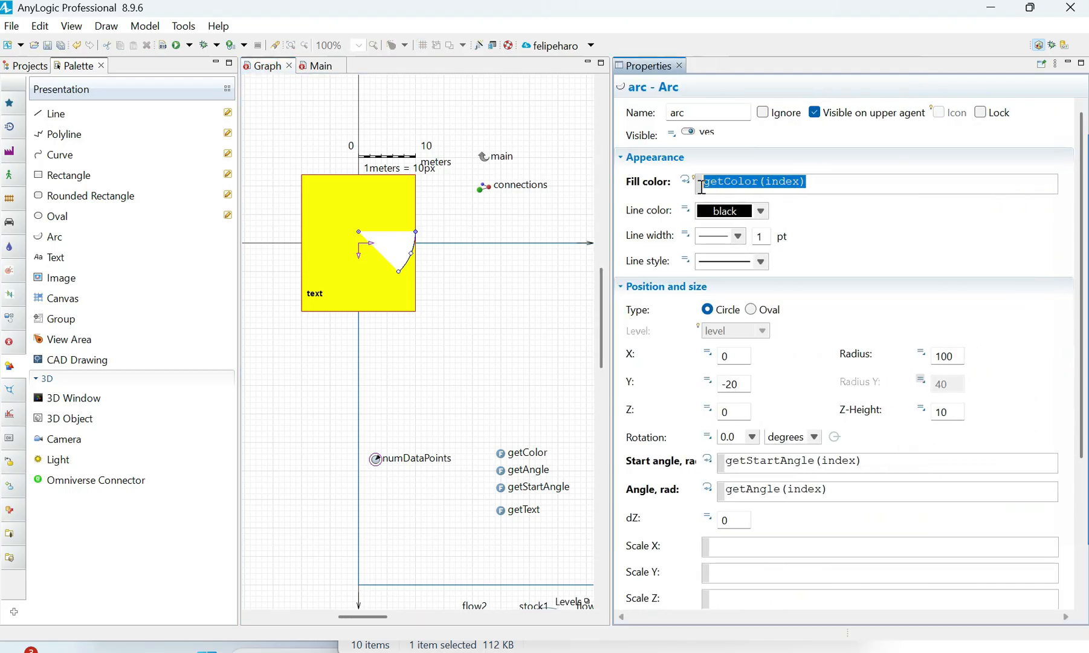
{"action": "left_click_drag", "start_coordinate": [865, 462], "coordinate": [722, 460]}
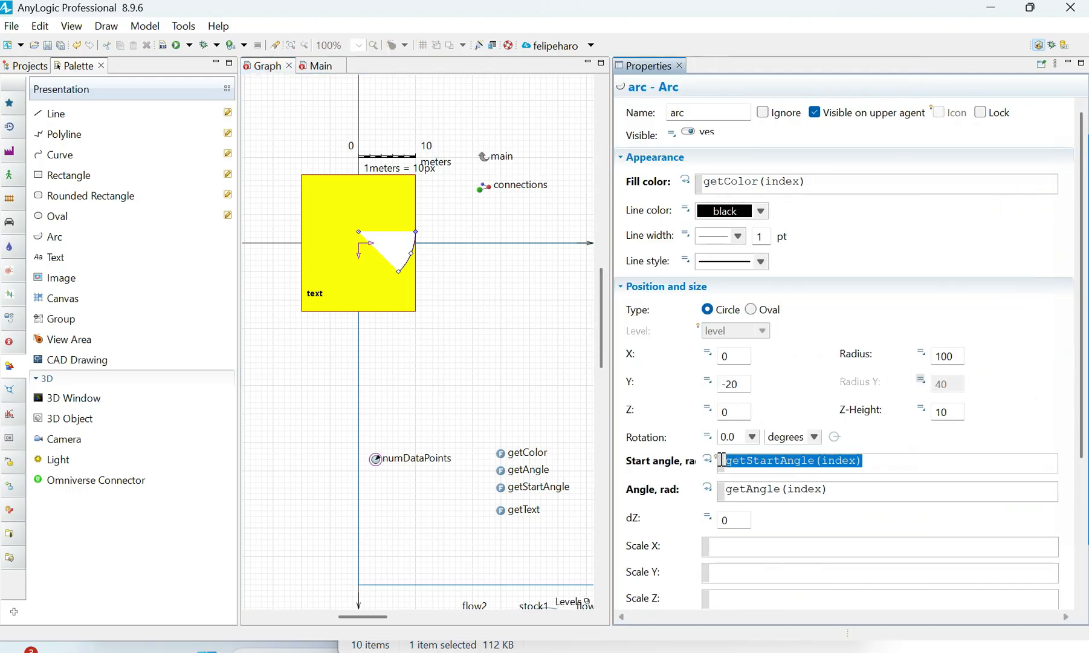
{"action": "double_click", "coordinate": [780, 491]}
{"action": "left_click_drag", "start_coordinate": [858, 463], "coordinate": [821, 463]}
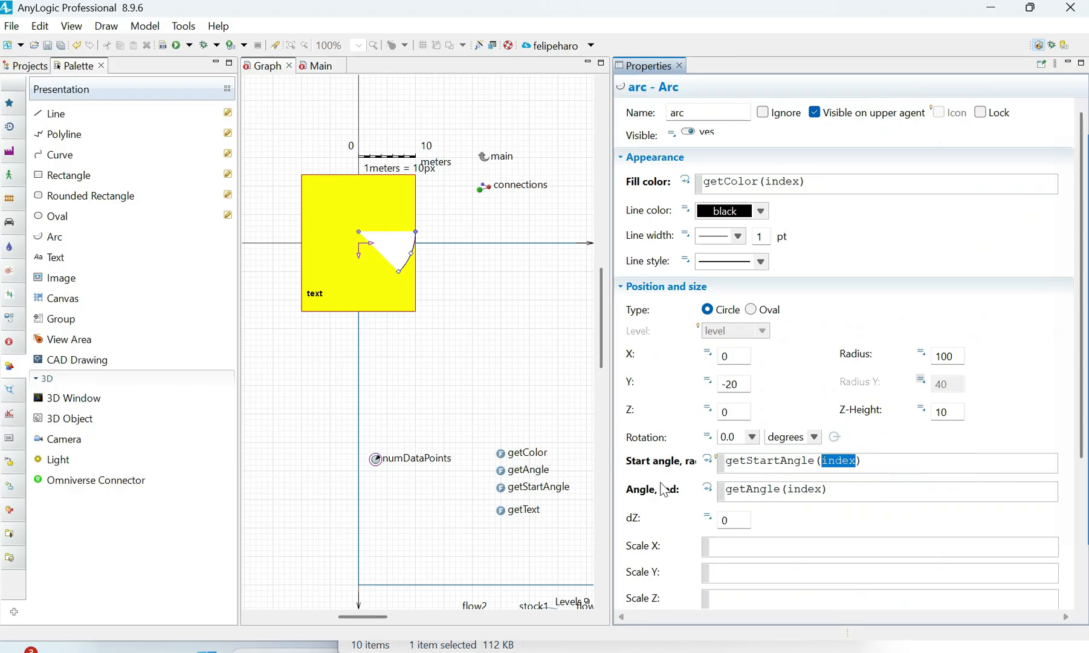
{"action": "scroll", "coordinate": [664, 487], "scroll_direction": "down", "scroll_amount": 3}
{"action": "left_click_drag", "start_coordinate": [813, 469], "coordinate": [691, 466]}
- Check the numDataPoints parameter's default value and how the arc's replication and name settings are defined
{"action": "left_click", "coordinate": [378, 462]}
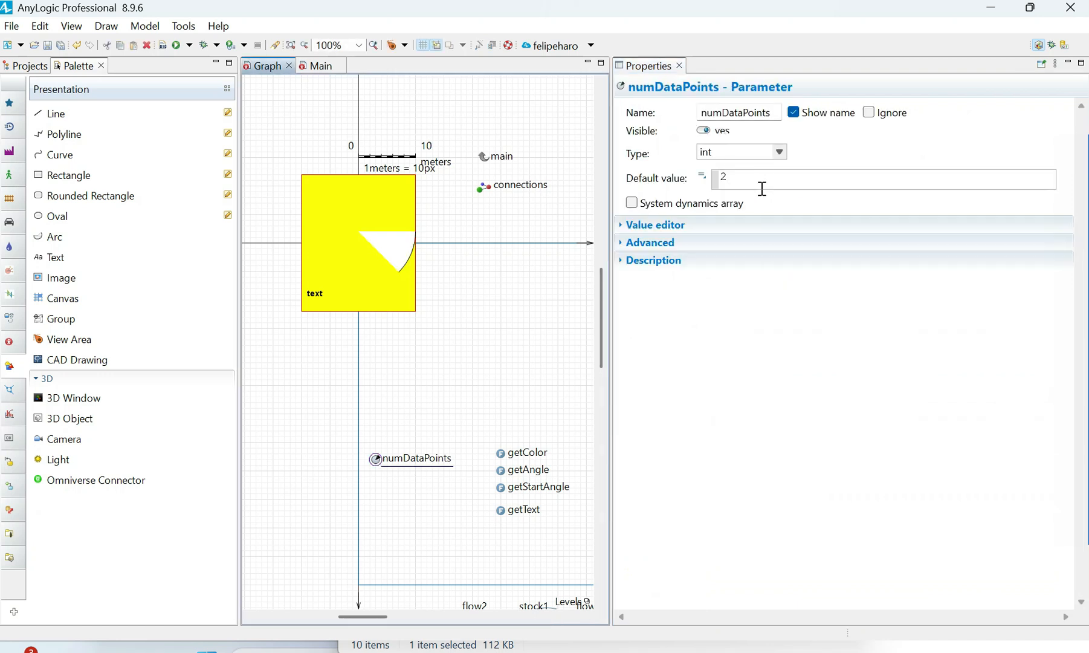
{"action": "left_click_drag", "start_coordinate": [762, 188], "coordinate": [671, 182]}
{"action": "left_click", "coordinate": [404, 261]}
{"action": "left_click", "coordinate": [404, 261]}
{"action": "scroll", "coordinate": [771, 410], "scroll_direction": "down", "scroll_amount": 3}
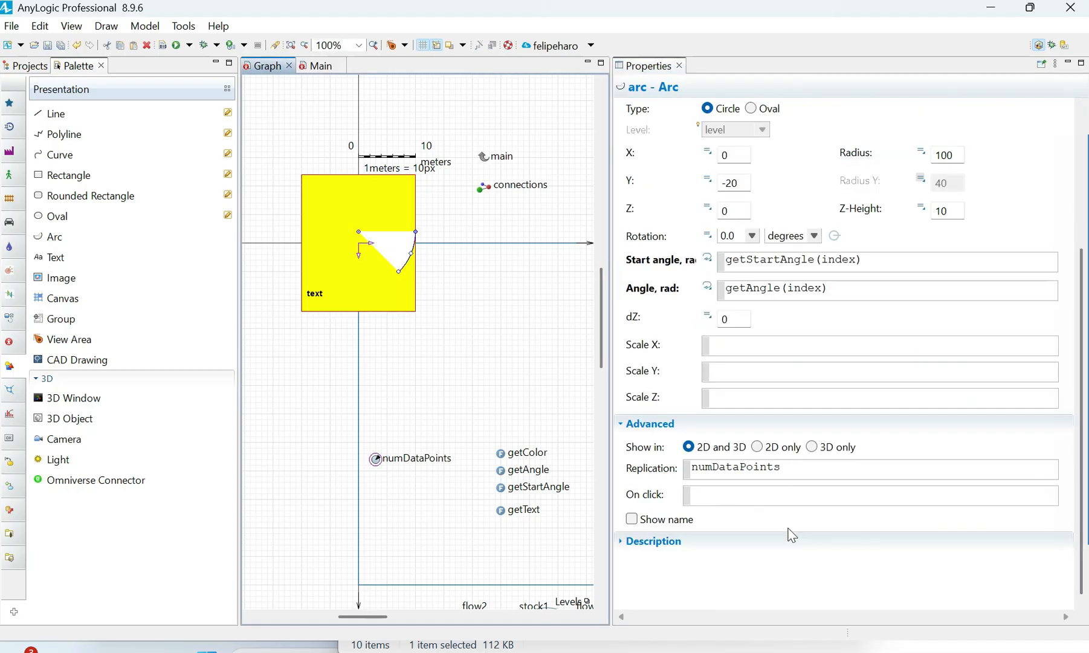
{"action": "left_click_drag", "start_coordinate": [785, 467], "coordinate": [688, 467]}
{"action": "scroll", "coordinate": [676, 443], "scroll_direction": "up", "scroll_amount": 5}
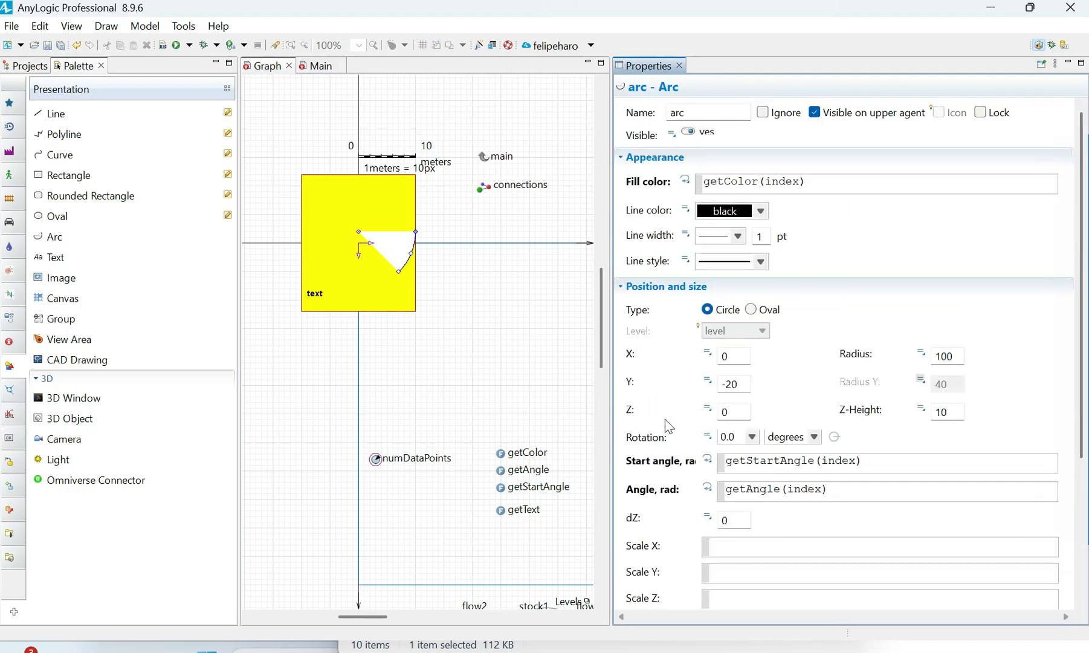
{"action": "double_click", "coordinate": [692, 109]}
- Examine the text shape's content, color and Y position expressions and their use of index
{"action": "left_click", "coordinate": [319, 295]}
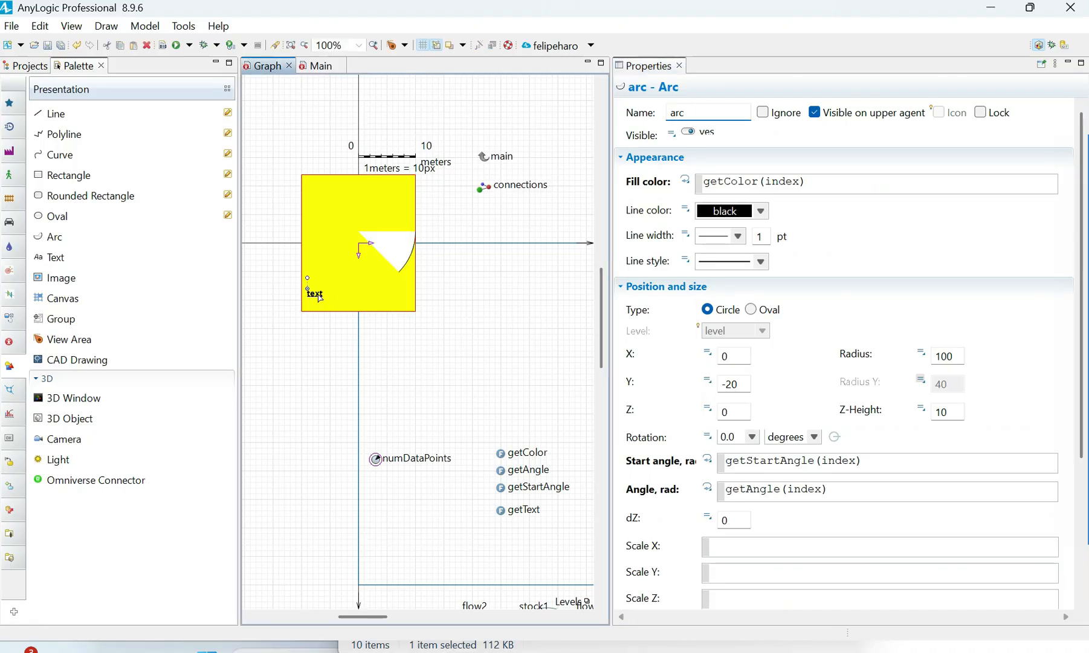
{"action": "left_click", "coordinate": [760, 181]}
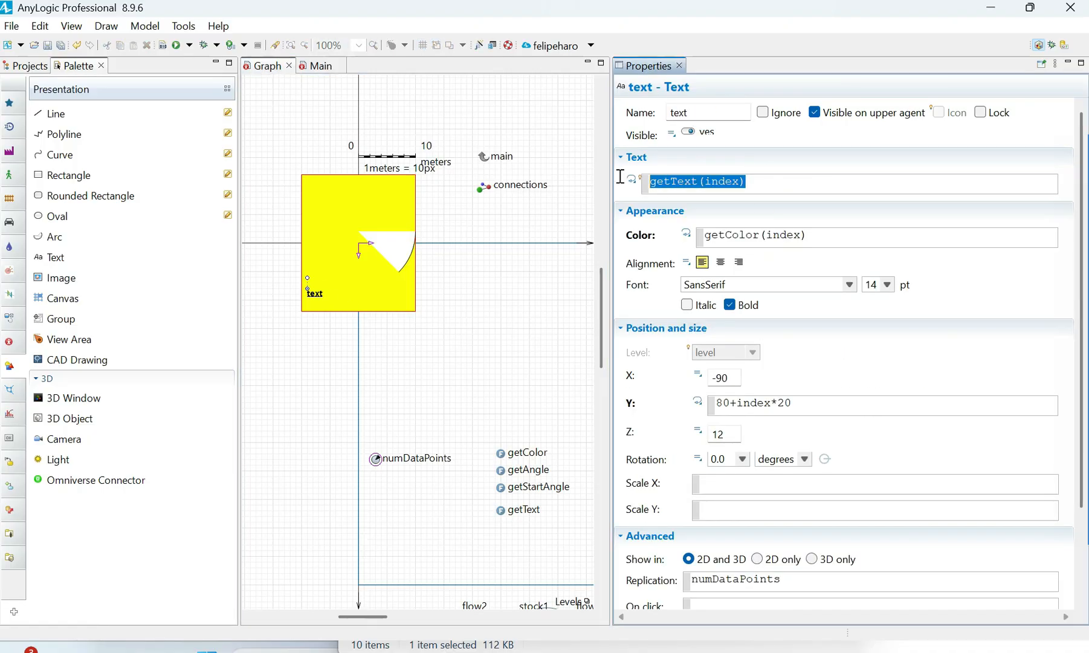
{"action": "left_click", "coordinate": [846, 239]}
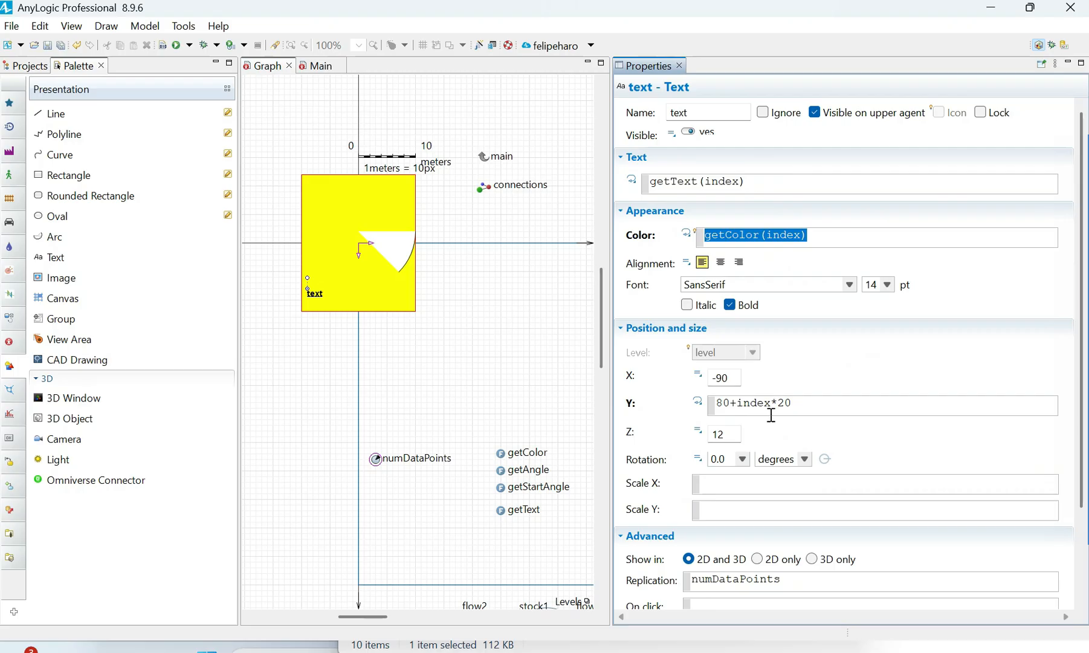
{"action": "left_click_drag", "start_coordinate": [771, 403], "coordinate": [732, 405]}
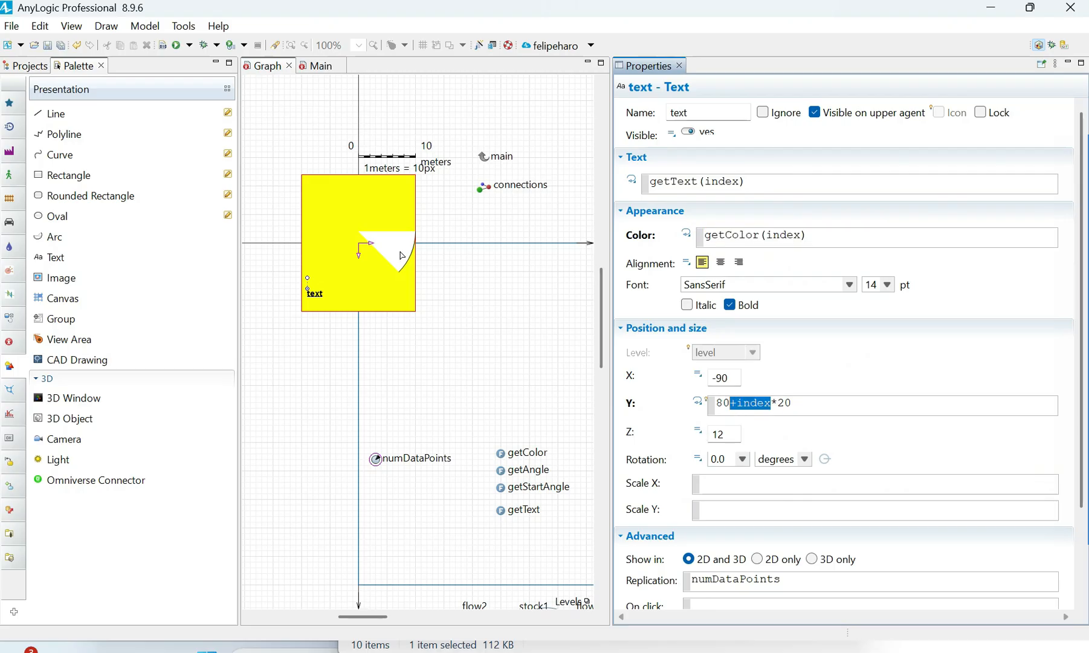
- Return to the arc and inspect the index condition in the getColor function body
{"action": "left_click", "coordinate": [401, 251]}
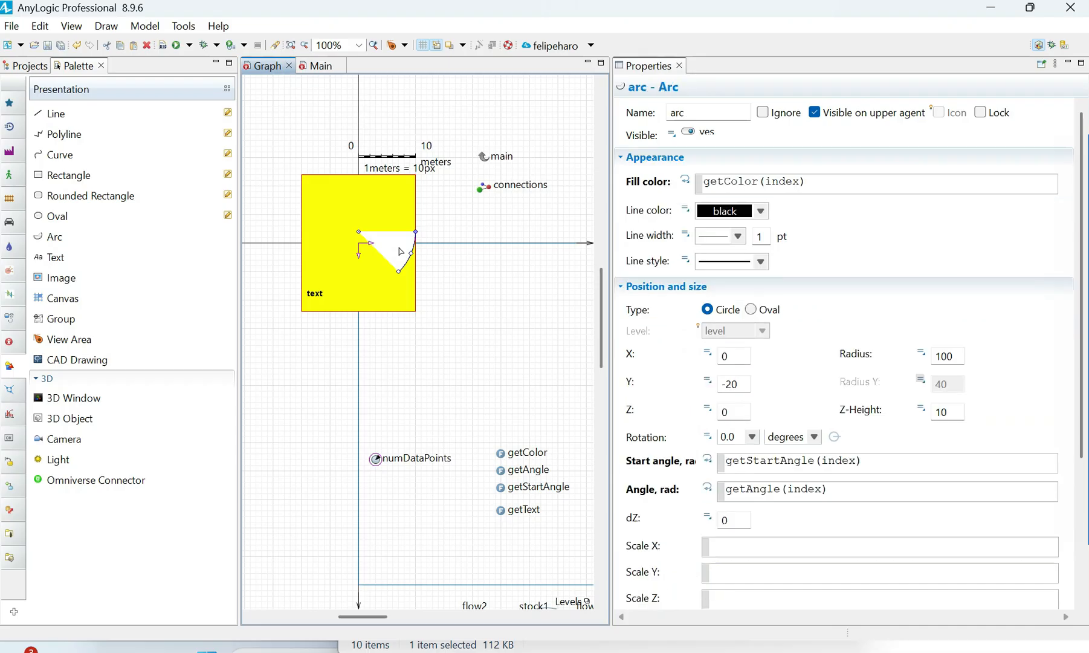
{"action": "scroll", "coordinate": [647, 400], "scroll_direction": "down", "scroll_amount": 3}
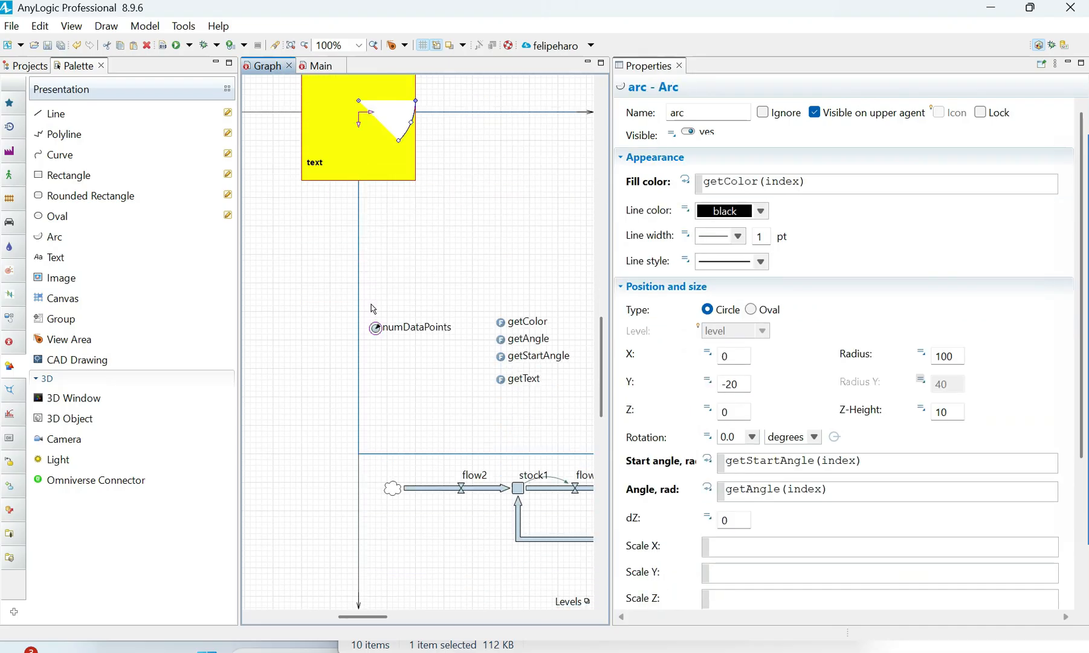
{"action": "scroll", "coordinate": [529, 354], "scroll_direction": "up", "scroll_amount": 2}
{"action": "scroll", "coordinate": [529, 353], "scroll_direction": "down", "scroll_amount": 2}
{"action": "scroll", "coordinate": [530, 354], "scroll_direction": "up", "scroll_amount": 1}
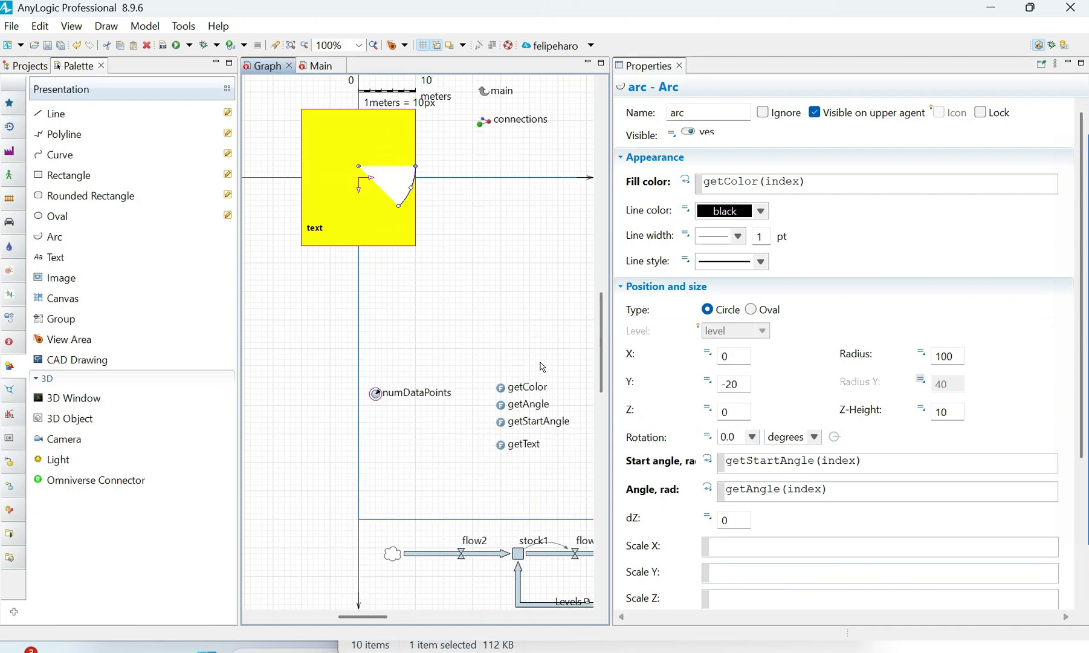
{"action": "left_click", "coordinate": [524, 387]}
{"action": "left_click_drag", "start_coordinate": [742, 357], "coordinate": [696, 356]}
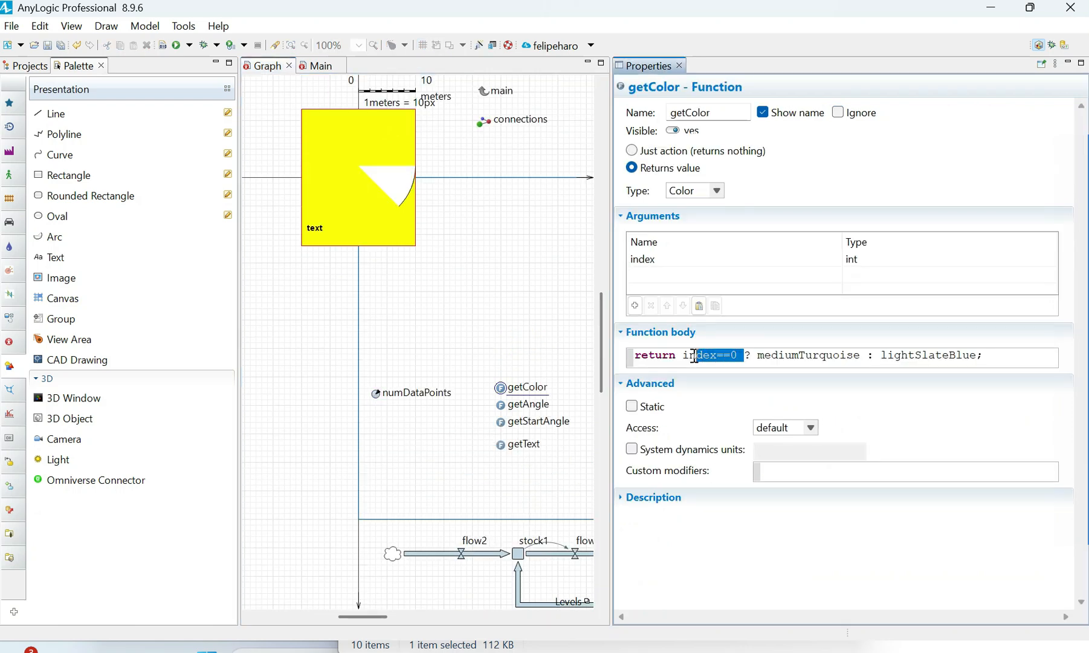
- Inspect the getAngle function body against the stock1 and stock2 elements of the stock-and-flow diagram
{"action": "left_click", "coordinate": [510, 405]}
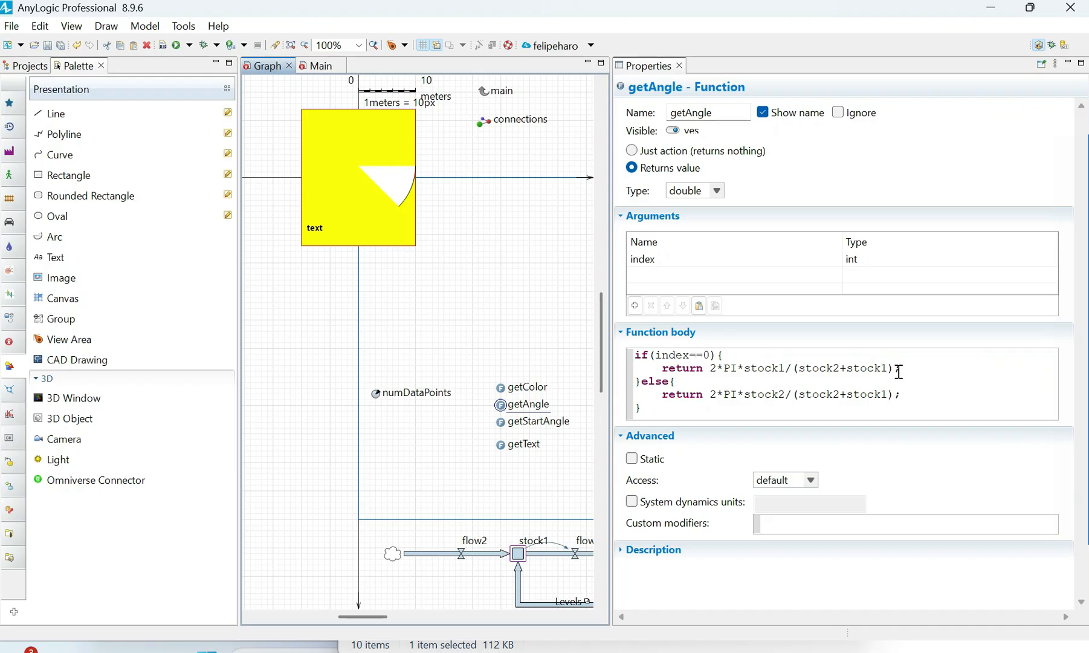
{"action": "scroll", "coordinate": [522, 564], "scroll_direction": "down", "scroll_amount": 4}
{"action": "scroll", "coordinate": [489, 514], "scroll_direction": "up", "scroll_amount": 2}
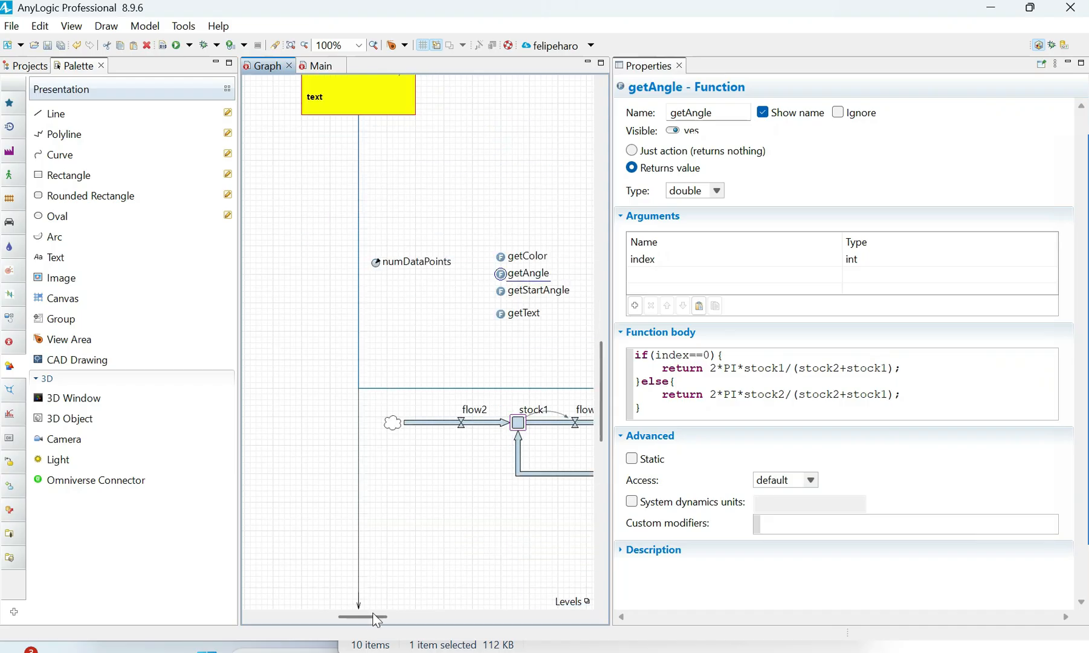
{"action": "left_click_drag", "start_coordinate": [369, 619], "coordinate": [411, 619]}
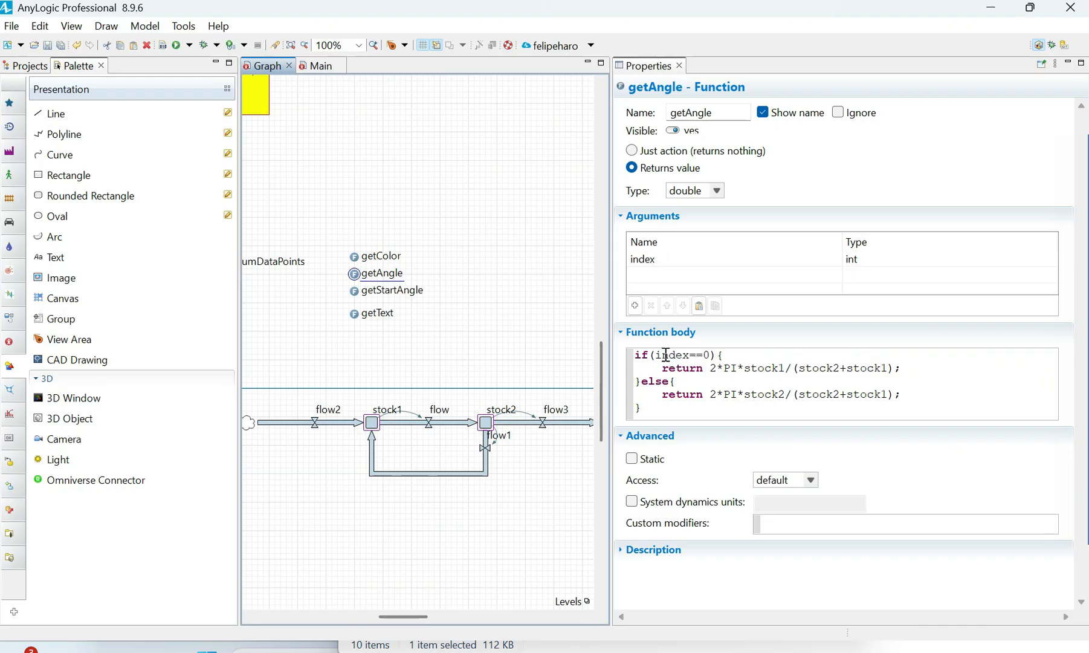
{"action": "double_click", "coordinate": [745, 370]}
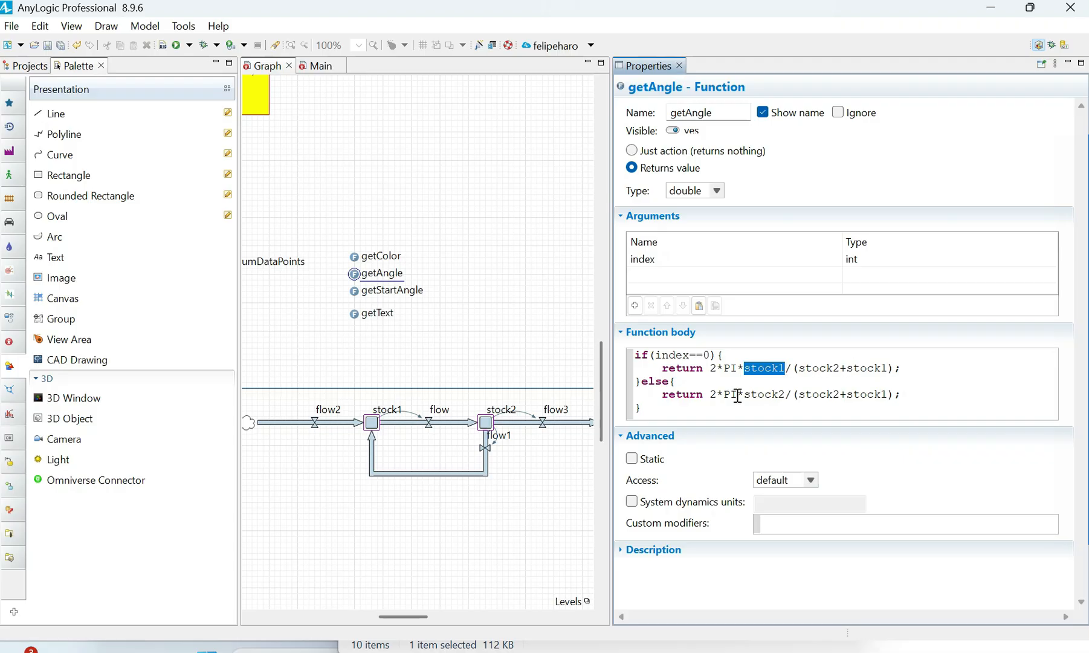
{"action": "left_click_drag", "start_coordinate": [744, 396], "coordinate": [778, 396]}
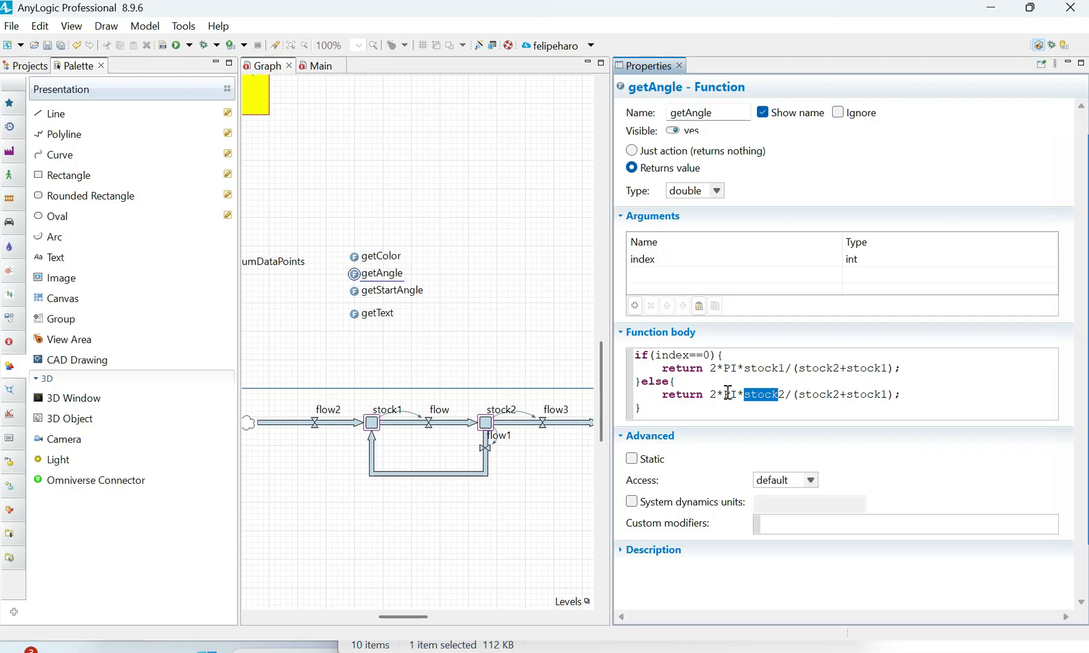
{"action": "left_click_drag", "start_coordinate": [711, 368], "coordinate": [732, 378]}
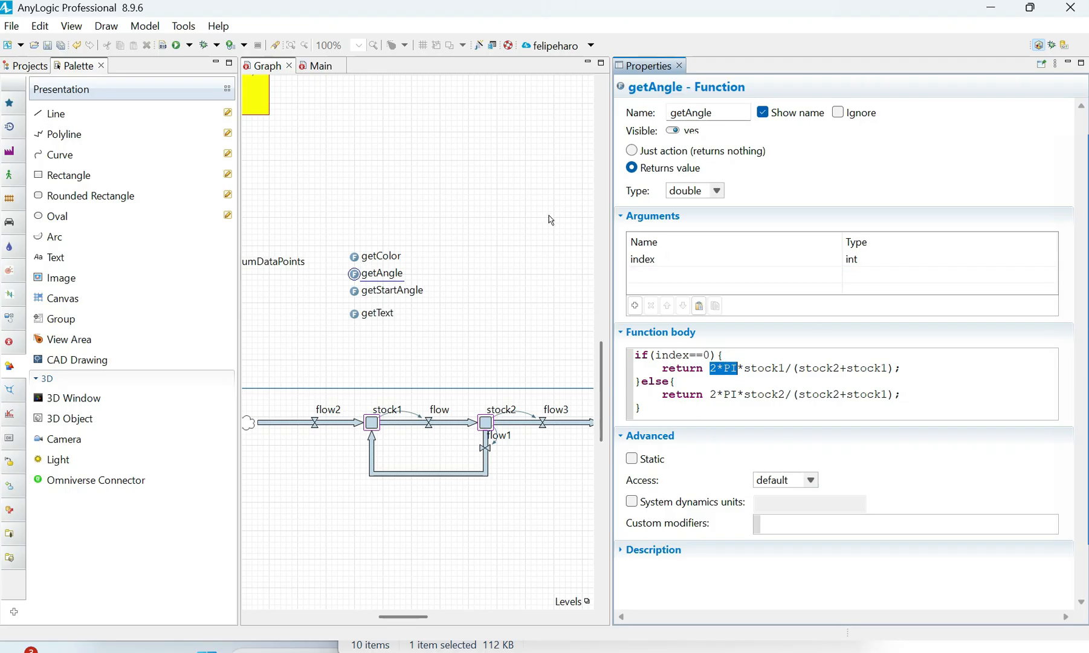
- Examine both return expressions in the getStartAngle function body
{"action": "left_click", "coordinate": [363, 295]}
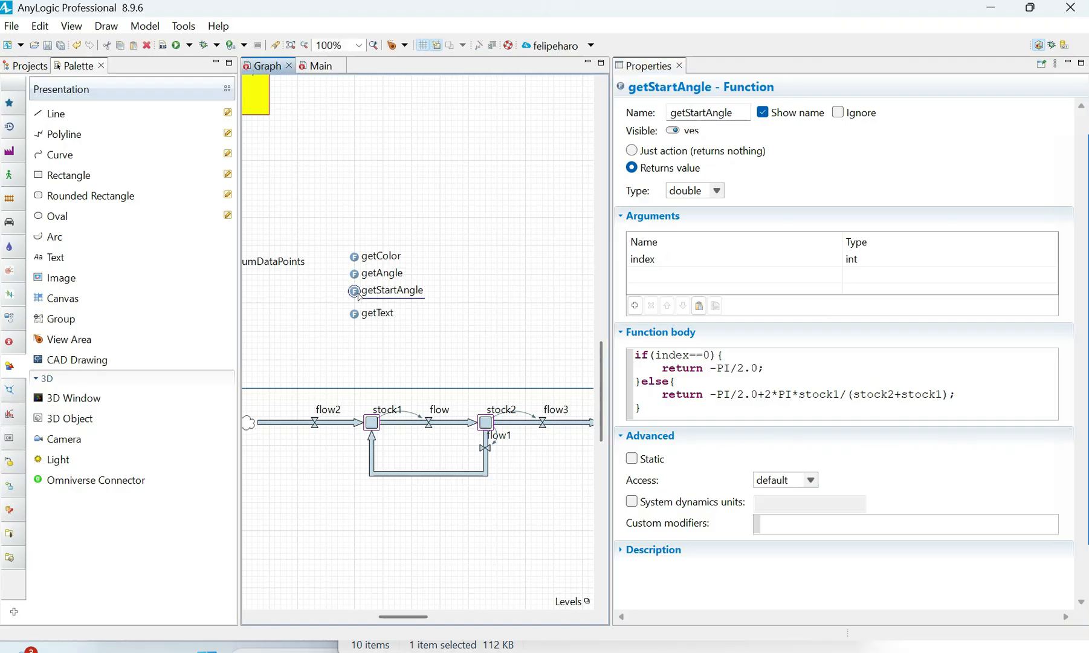
{"action": "left_click_drag", "start_coordinate": [710, 369], "coordinate": [758, 369]}
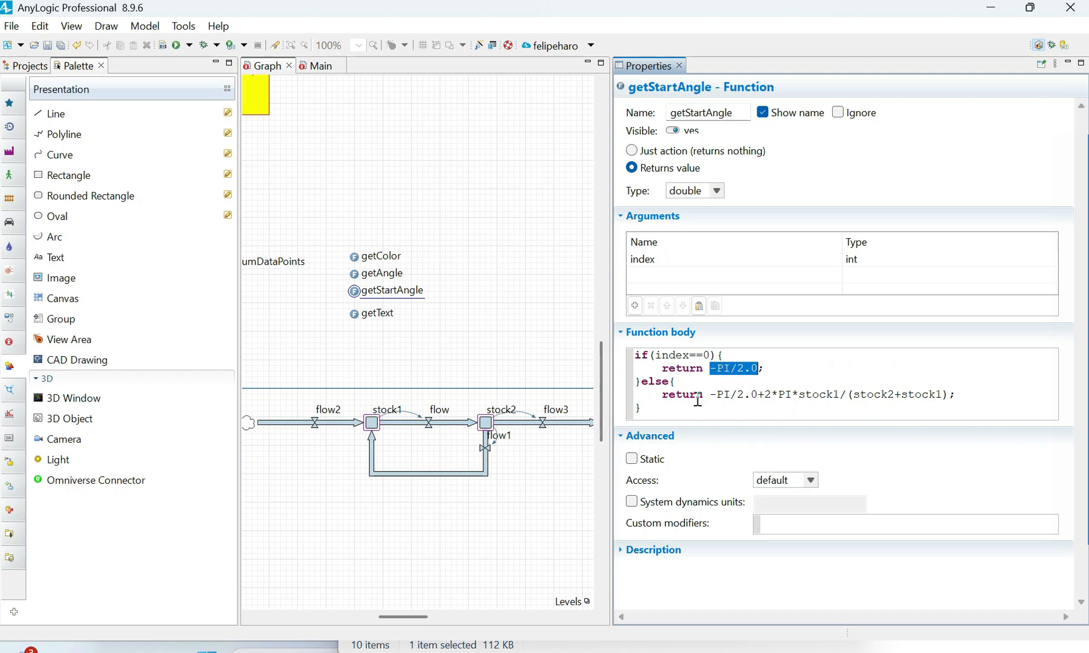
{"action": "left_click_drag", "start_coordinate": [710, 396], "coordinate": [961, 395]}
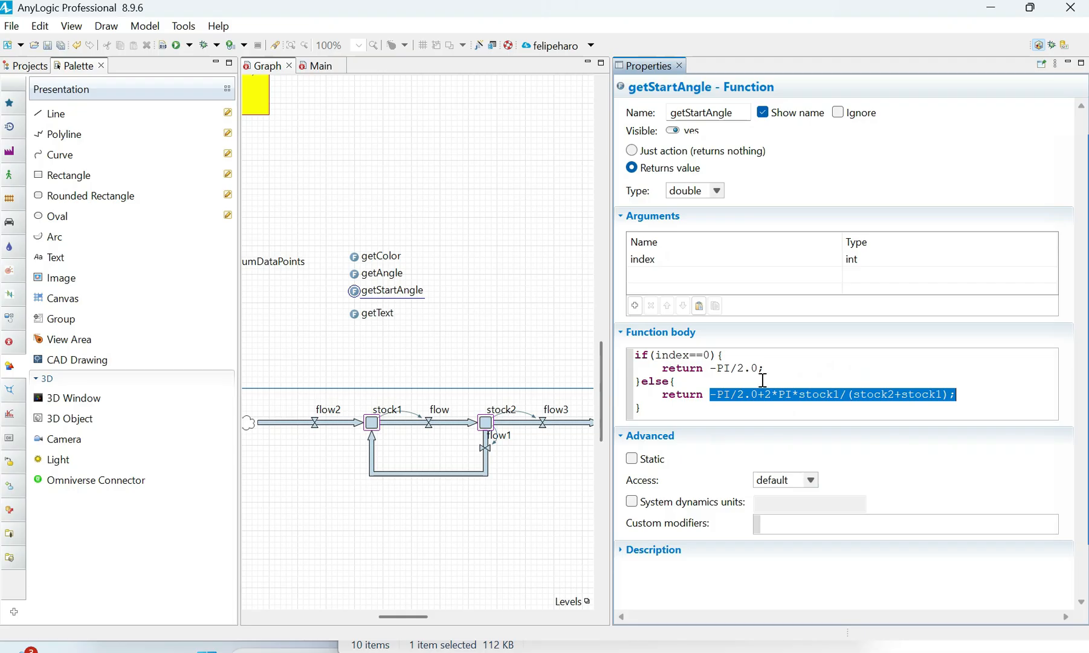
- Examine the index condition and the returned label strings in the getText function body
{"action": "left_click", "coordinate": [378, 313]}
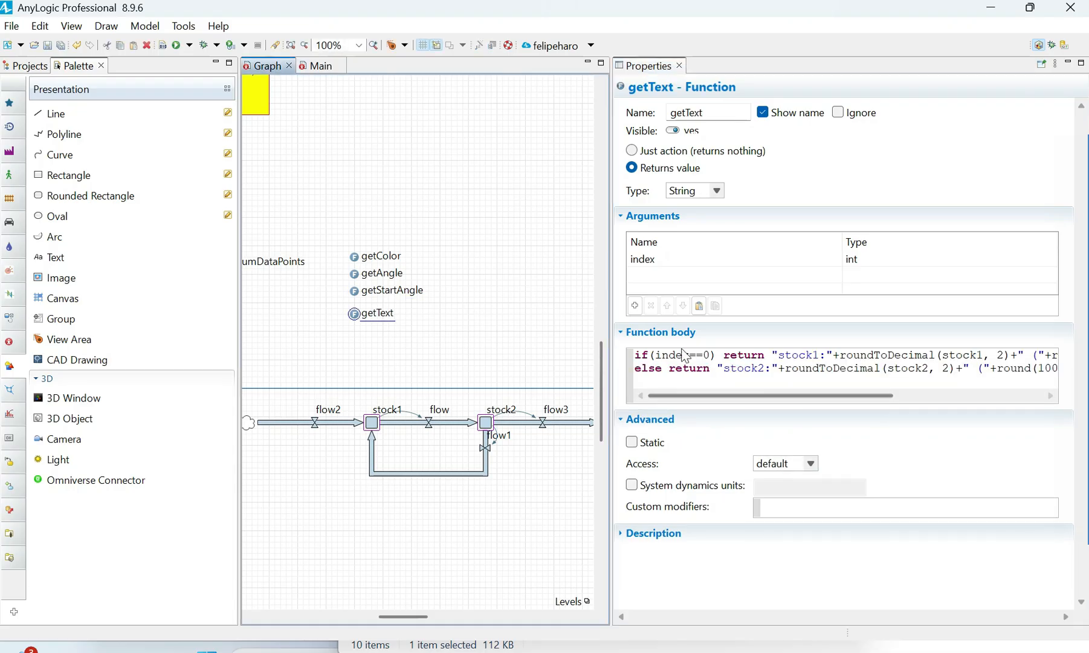
{"action": "left_click_drag", "start_coordinate": [716, 355], "coordinate": [634, 355]}
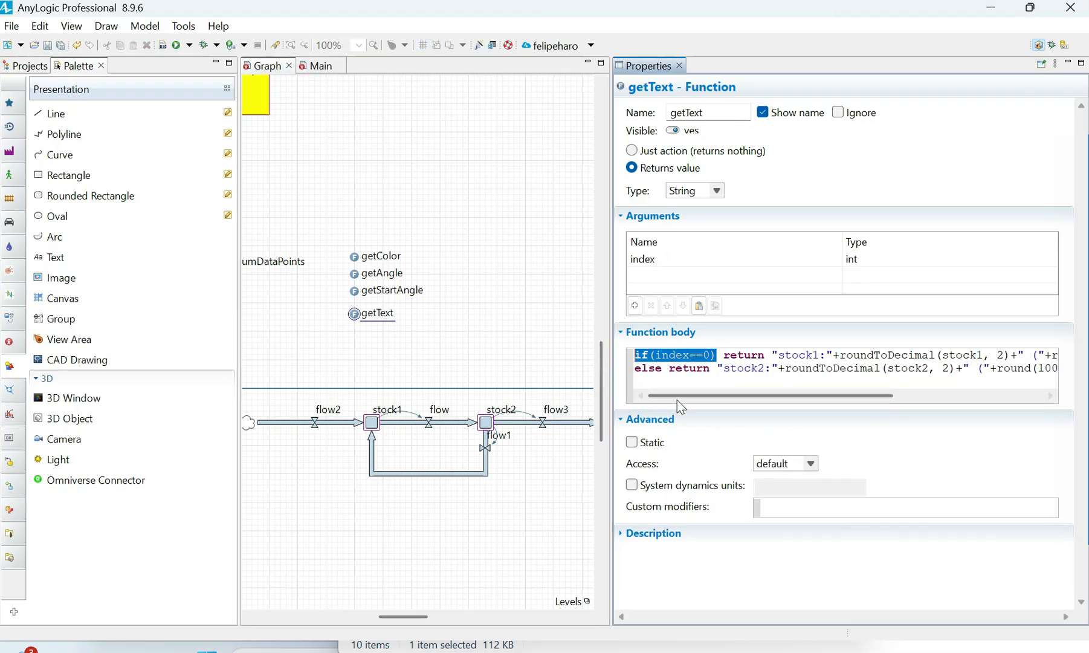
{"action": "left_click_drag", "start_coordinate": [677, 397], "coordinate": [739, 380]}
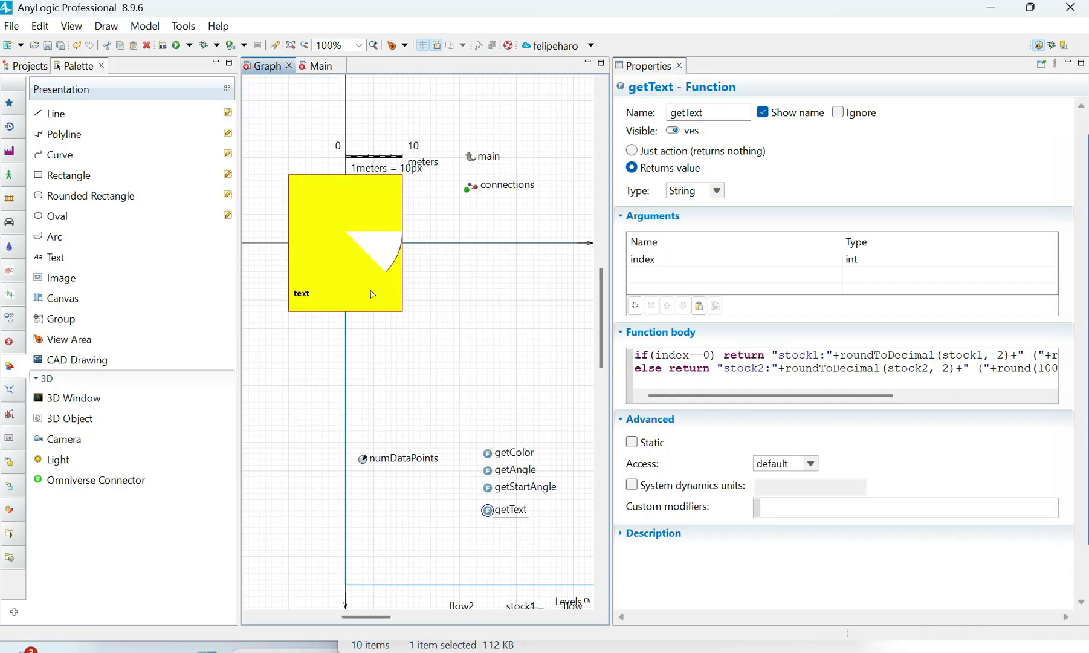
- Review the chart group's properties and select the numDataPoints parameter together with the four get functions
{"action": "left_click", "coordinate": [357, 210]}
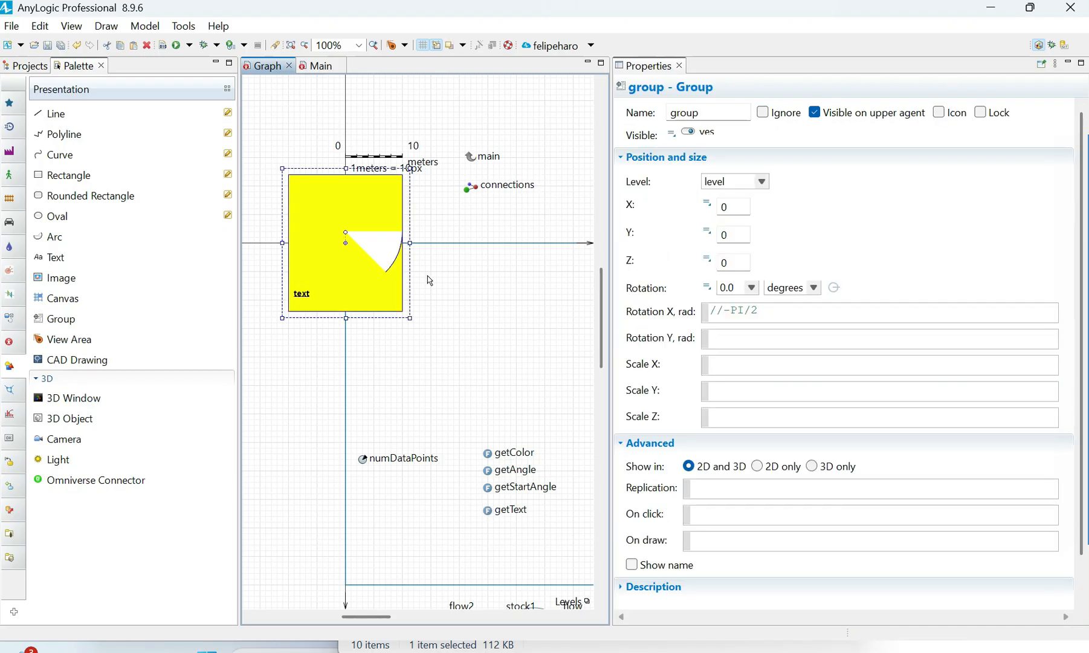
{"action": "scroll", "coordinate": [484, 424], "scroll_direction": "down", "scroll_amount": 2}
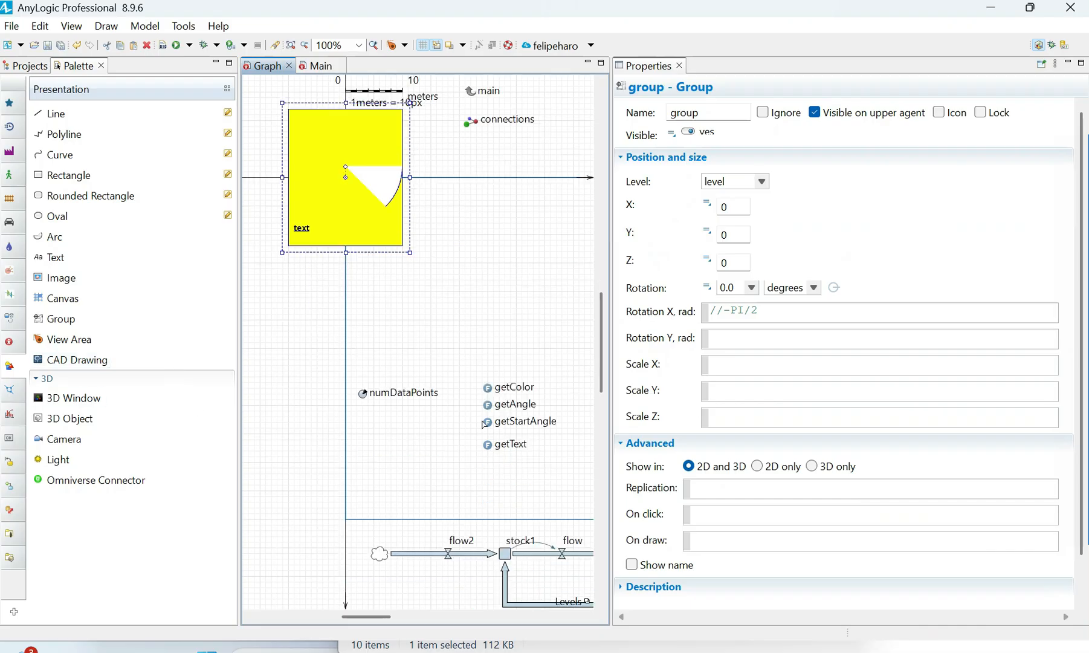
{"action": "left_click_drag", "start_coordinate": [315, 330], "coordinate": [571, 492]}
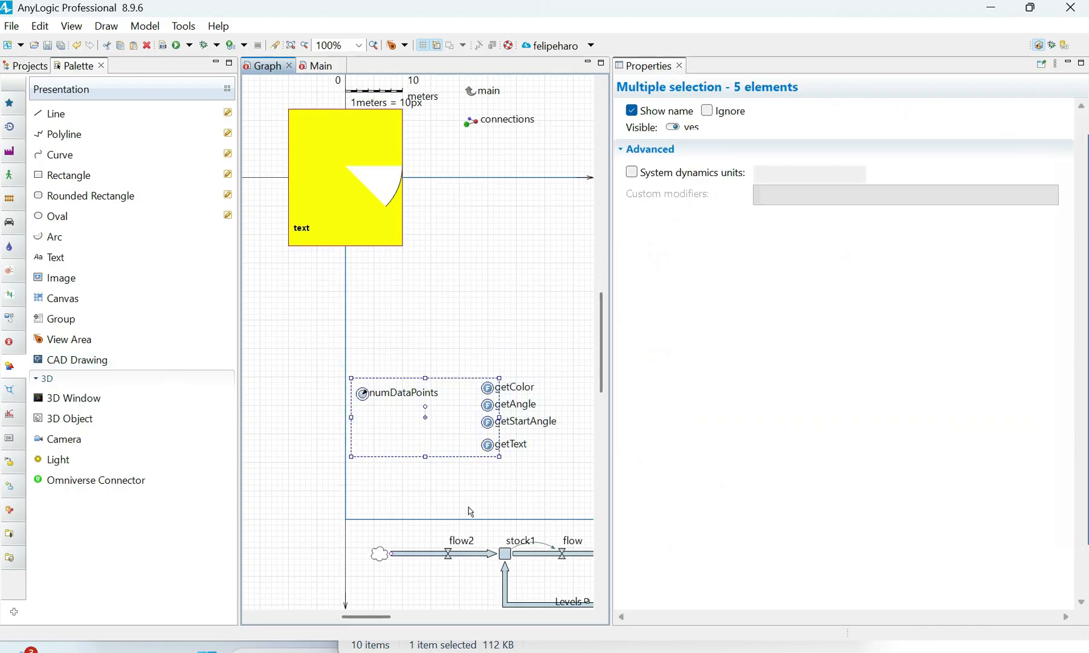
- Review the numDataPoints parameter's type and default value, and look over the chart's placement in the Main agent
{"action": "left_click", "coordinate": [469, 355]}
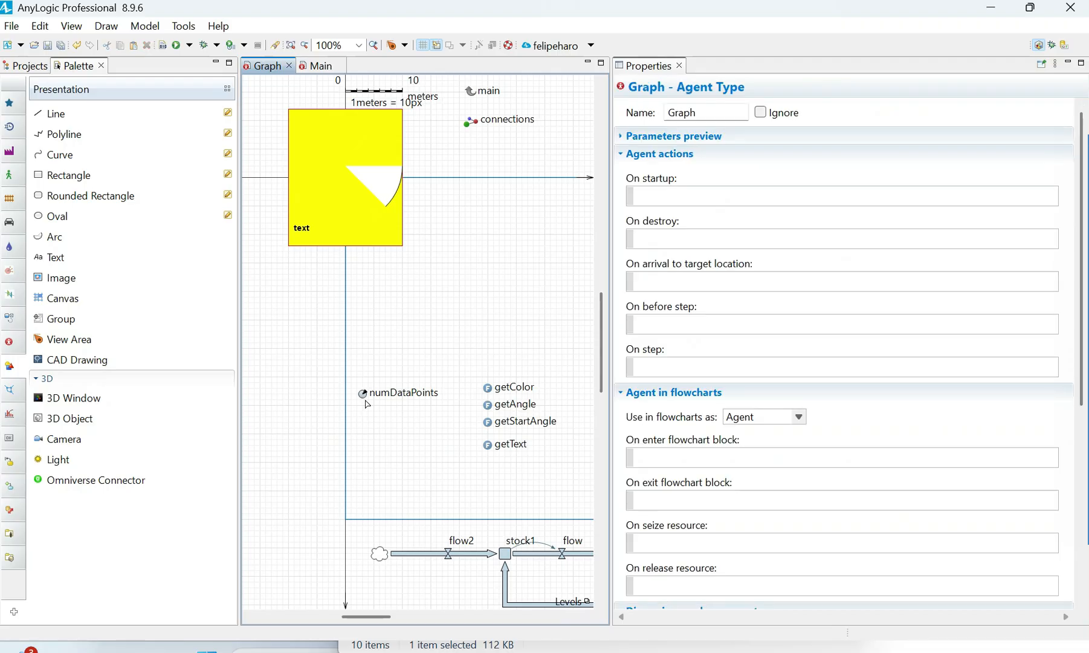
{"action": "left_click", "coordinate": [366, 401]}
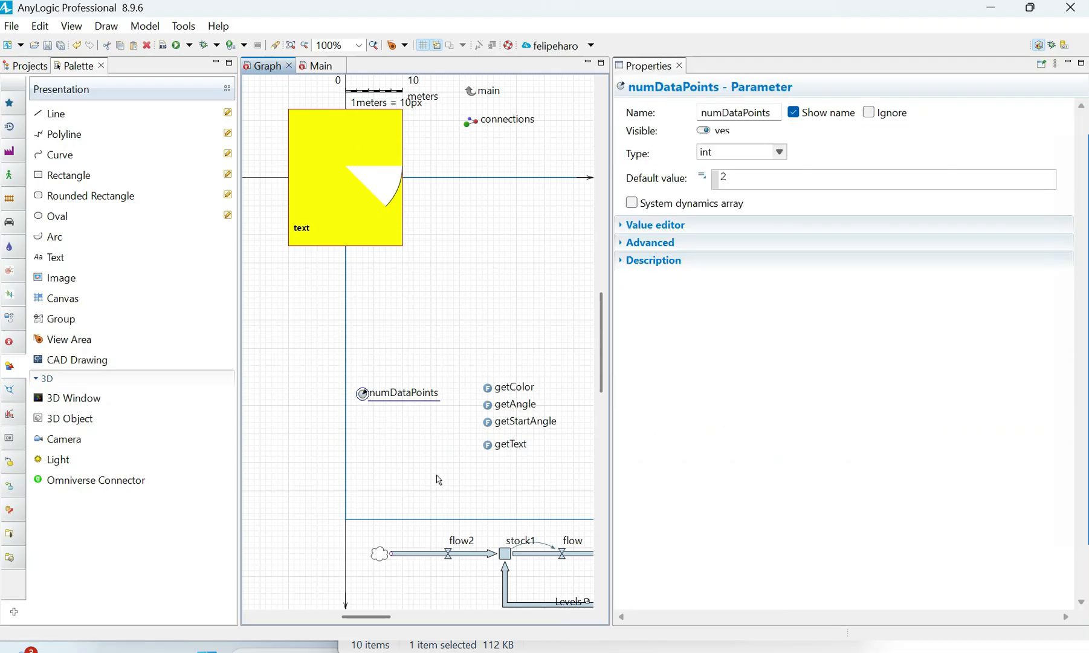
{"action": "left_click", "coordinate": [316, 66]}
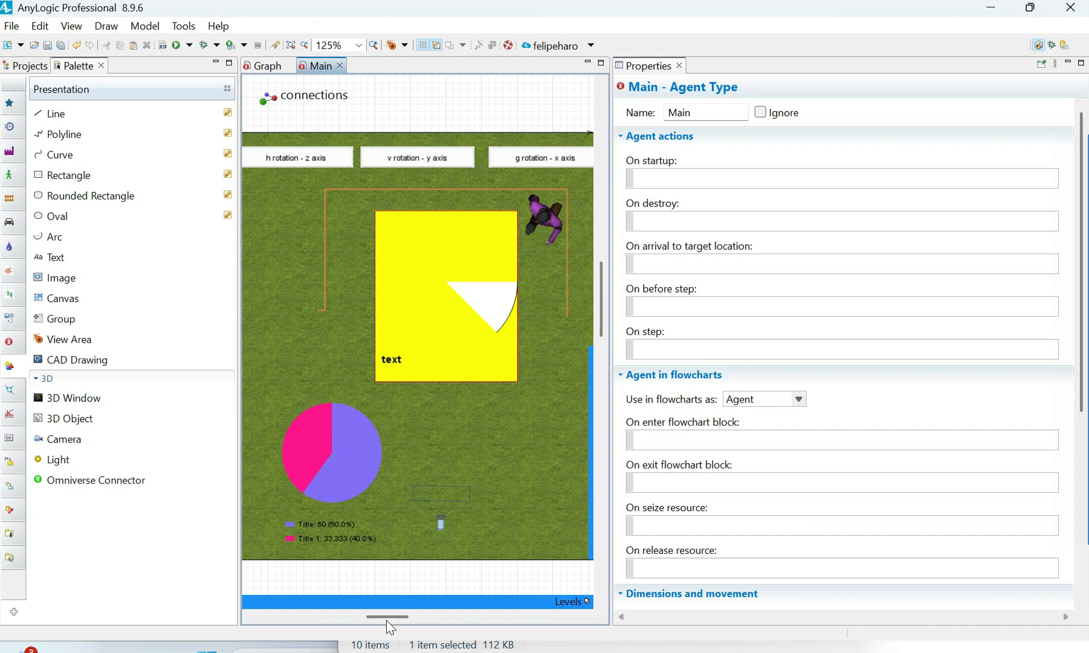
{"action": "left_click_drag", "start_coordinate": [387, 616], "coordinate": [389, 617]}
{"action": "left_click", "coordinate": [264, 65]}
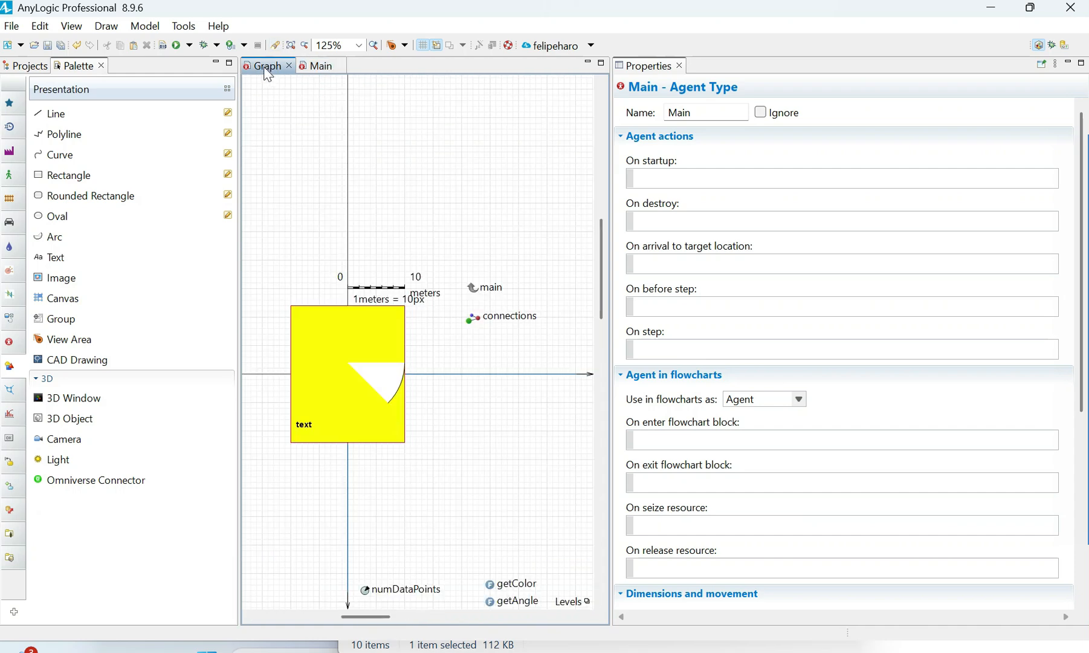
- Try showing the chart group's replicated text in 2D only, and set it to show in 2D and 3D
{"action": "left_click", "coordinate": [306, 424]}
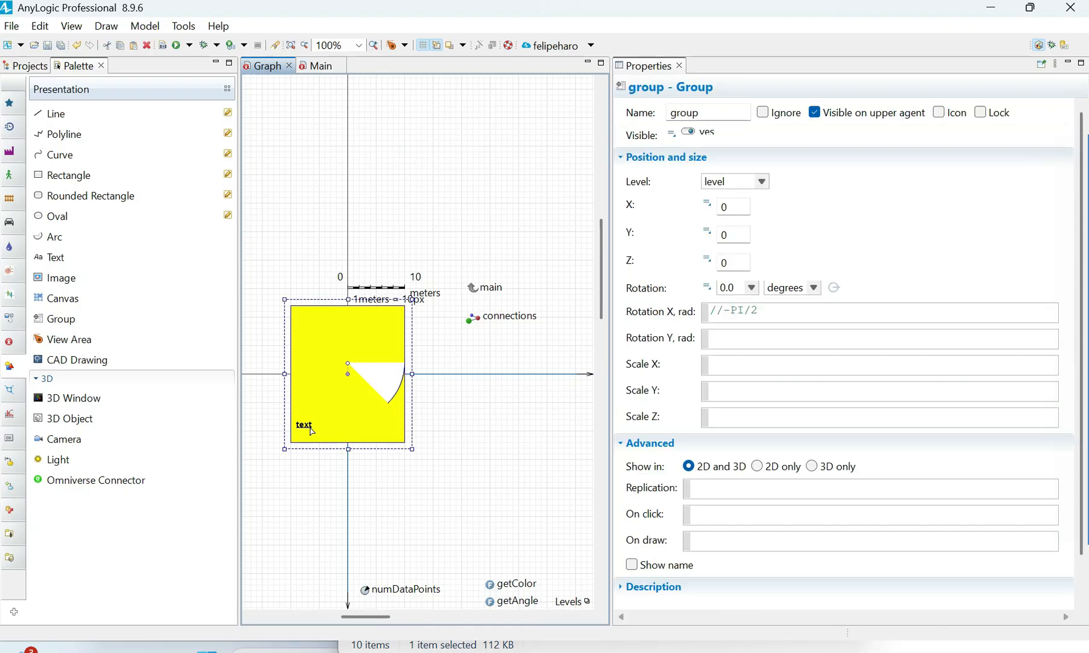
{"action": "left_click", "coordinate": [312, 430]}
{"action": "scroll", "coordinate": [695, 501], "scroll_direction": "down", "scroll_amount": 3}
{"action": "left_click", "coordinate": [757, 448]}
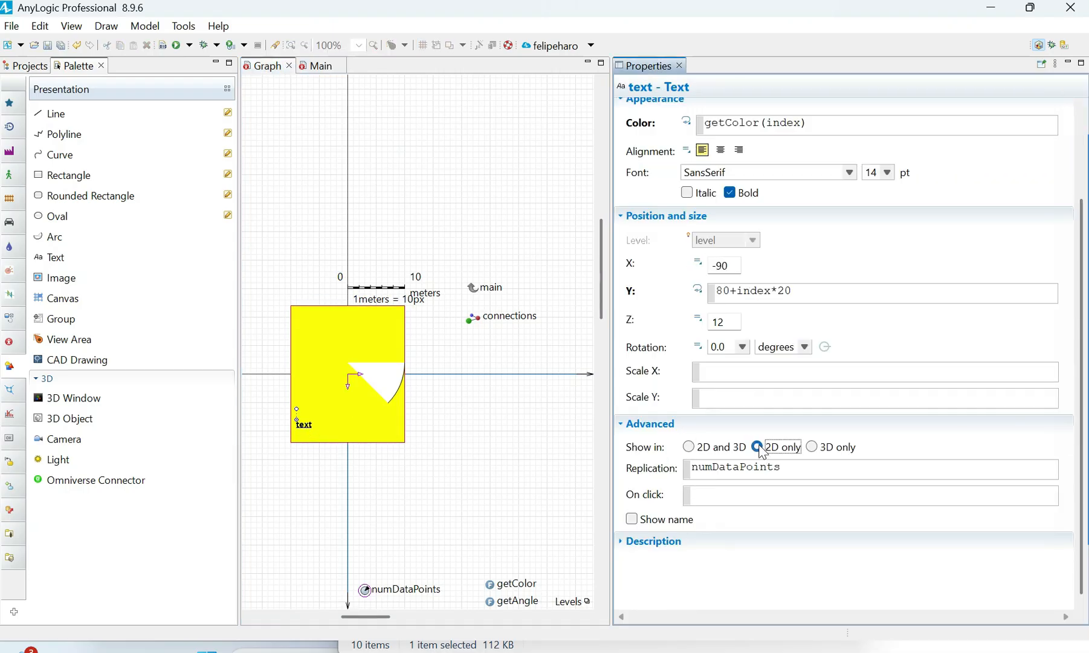
{"action": "left_click", "coordinate": [709, 453]}
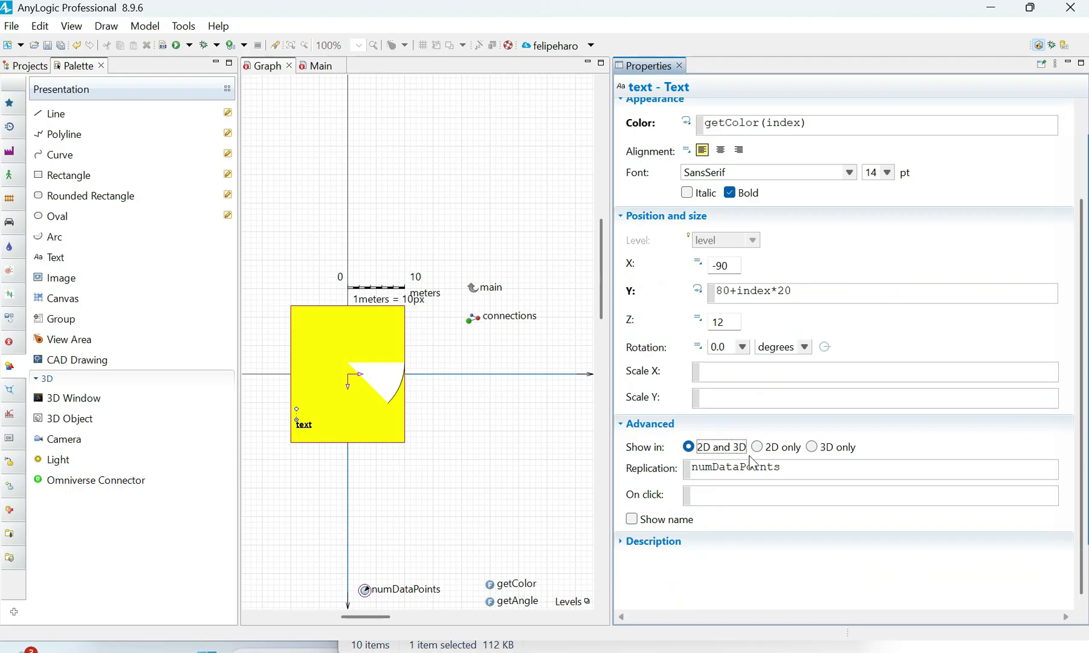
- Run the model's simulation and look over the graph agent and its chart in Main
{"action": "left_click", "coordinate": [317, 65]}
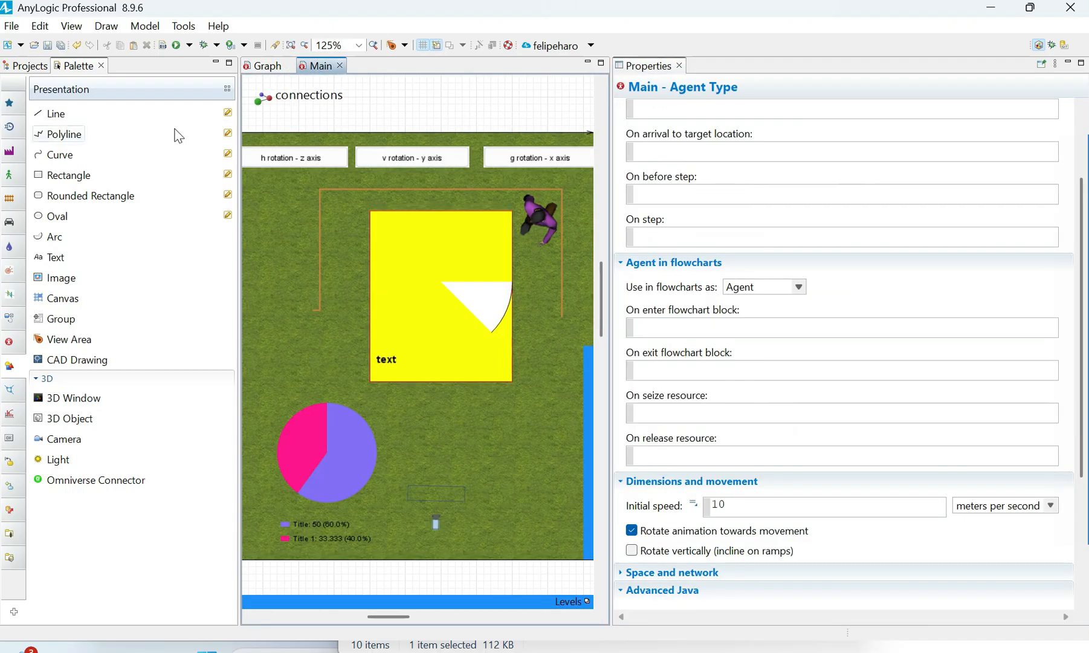
{"action": "left_click", "coordinate": [177, 45]}
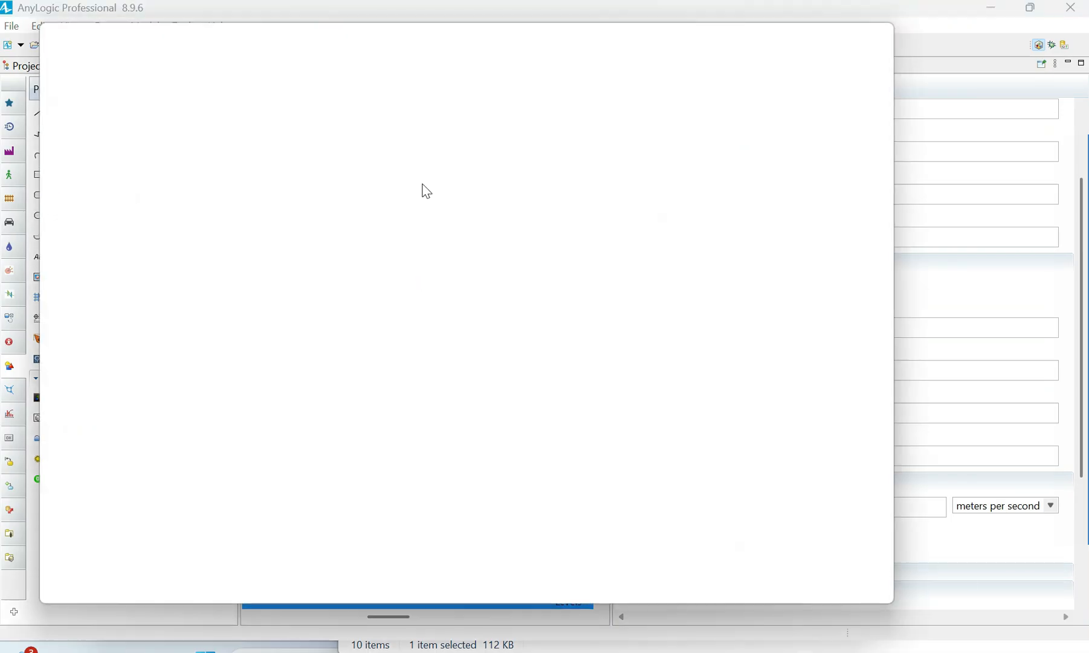
{"action": "left_click", "coordinate": [875, 35]}
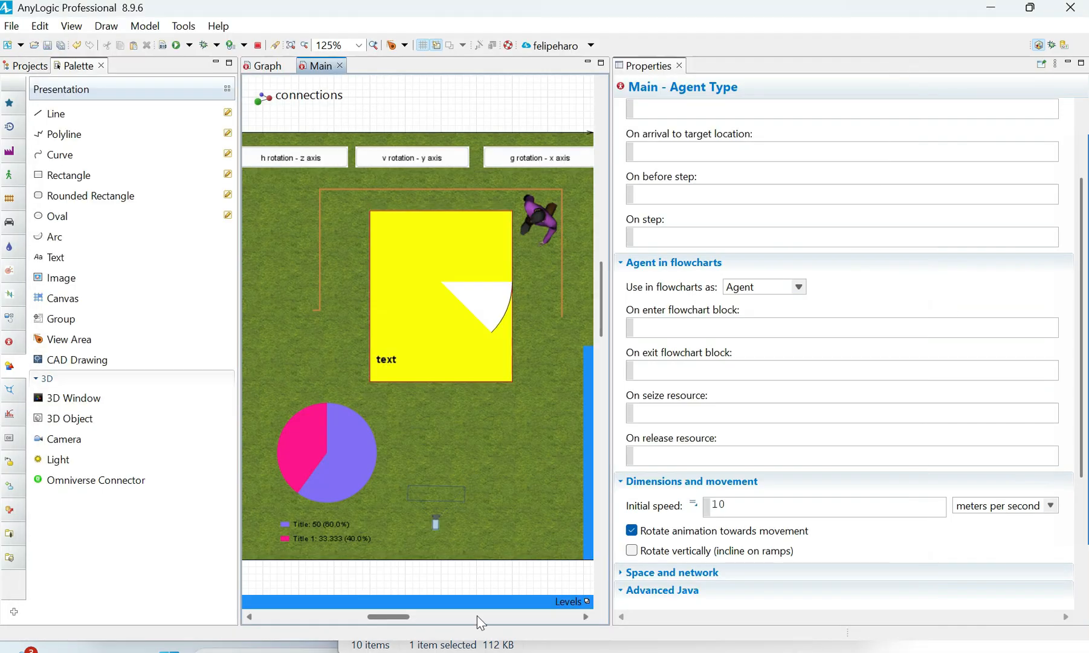
{"action": "scroll", "coordinate": [396, 617], "scroll_direction": "left", "scroll_amount": 5}
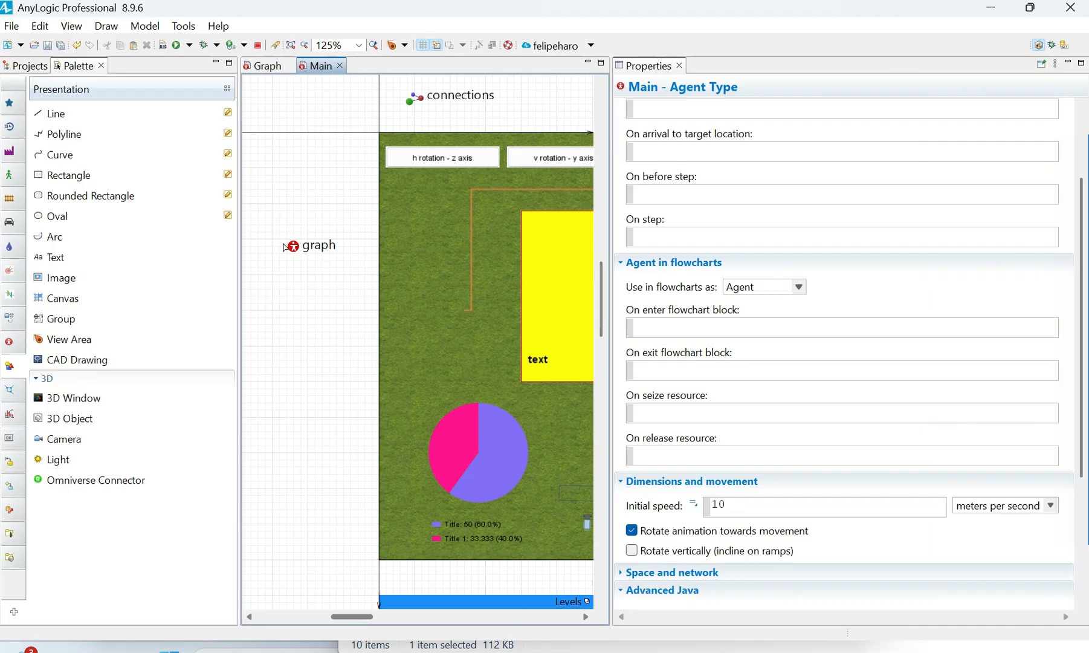
{"action": "key", "text": "F5"}
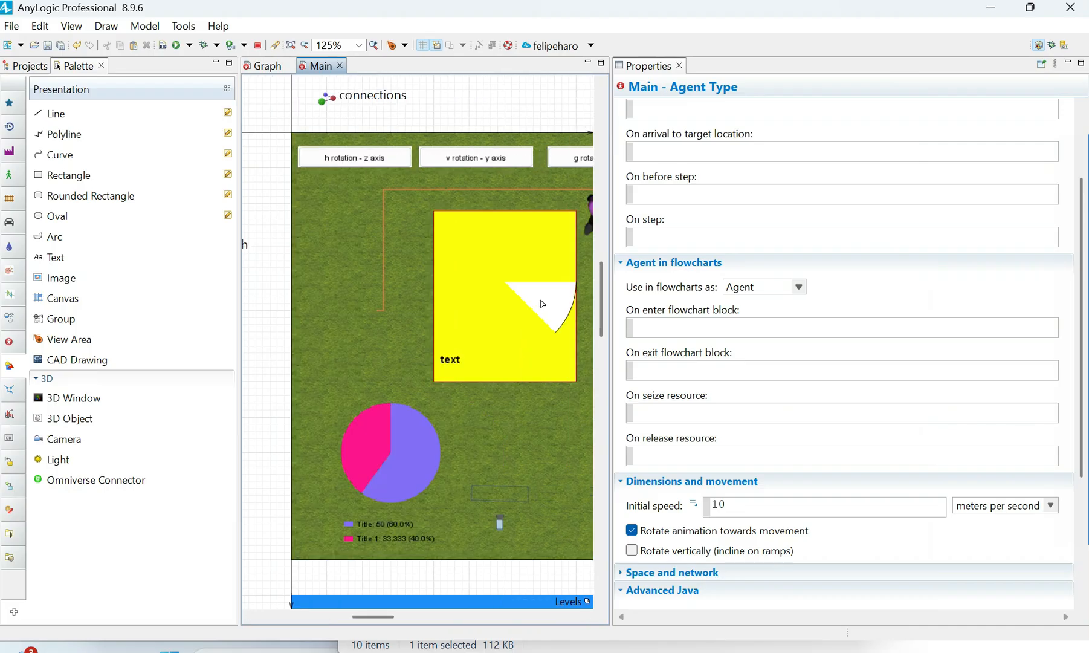
{"action": "scroll", "coordinate": [671, 481], "scroll_direction": "down", "scroll_amount": 3}
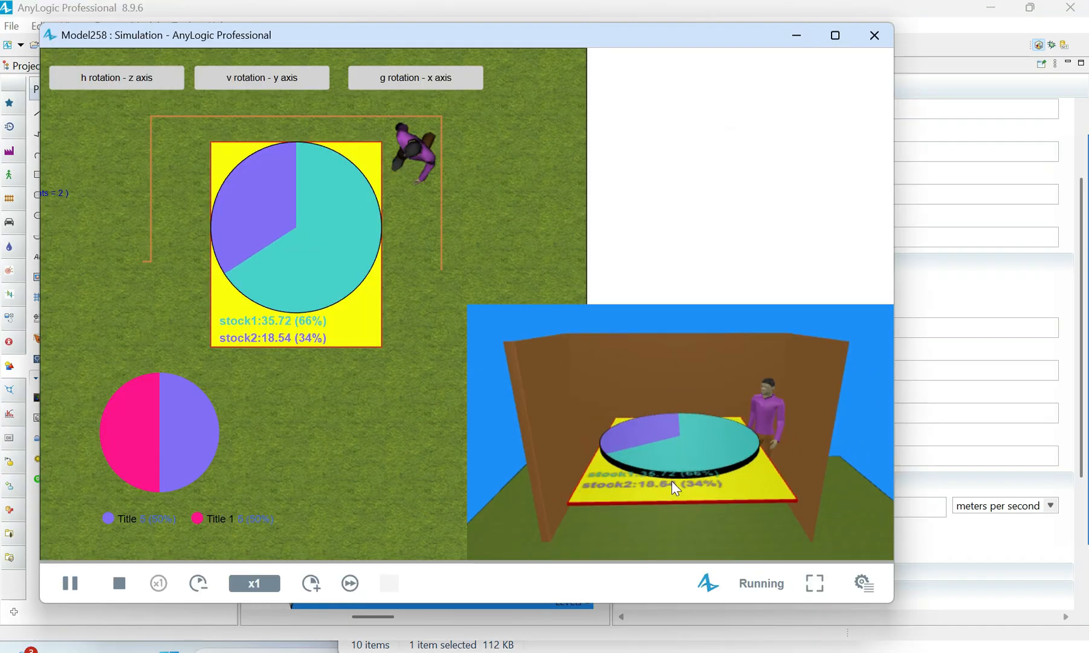
- Examine the pie chart in the running simulation's 3D scene from different distances and angles, and compare it with the standard 2D pie chart
{"action": "scroll", "coordinate": [686, 482], "scroll_direction": "up", "scroll_amount": 1}
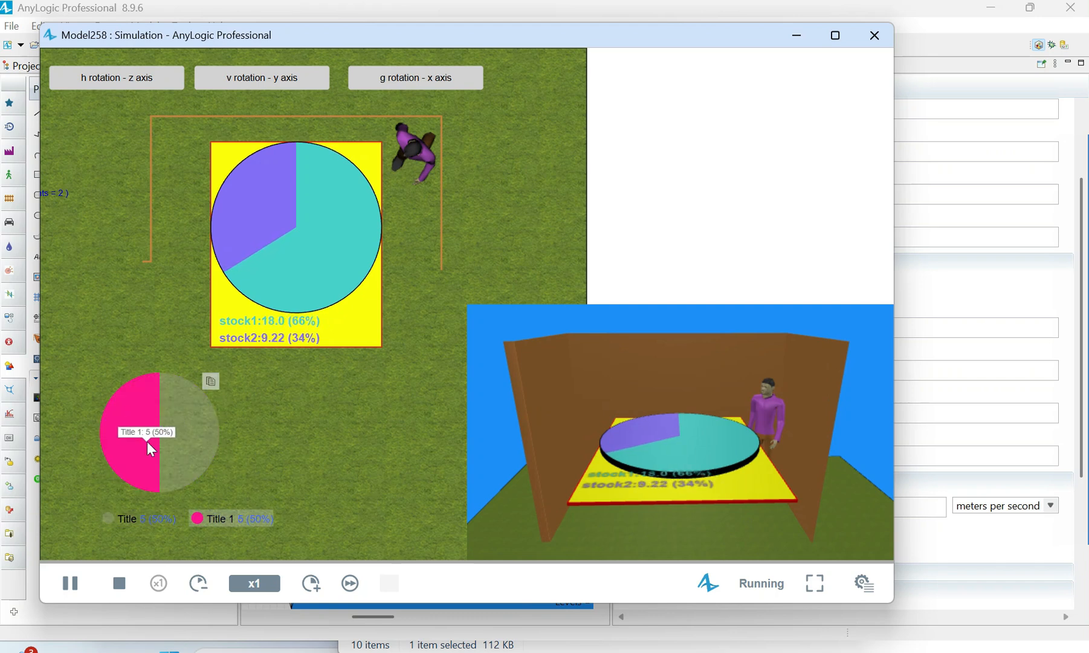
{"action": "scroll", "coordinate": [611, 536], "scroll_direction": "down", "scroll_amount": 6}
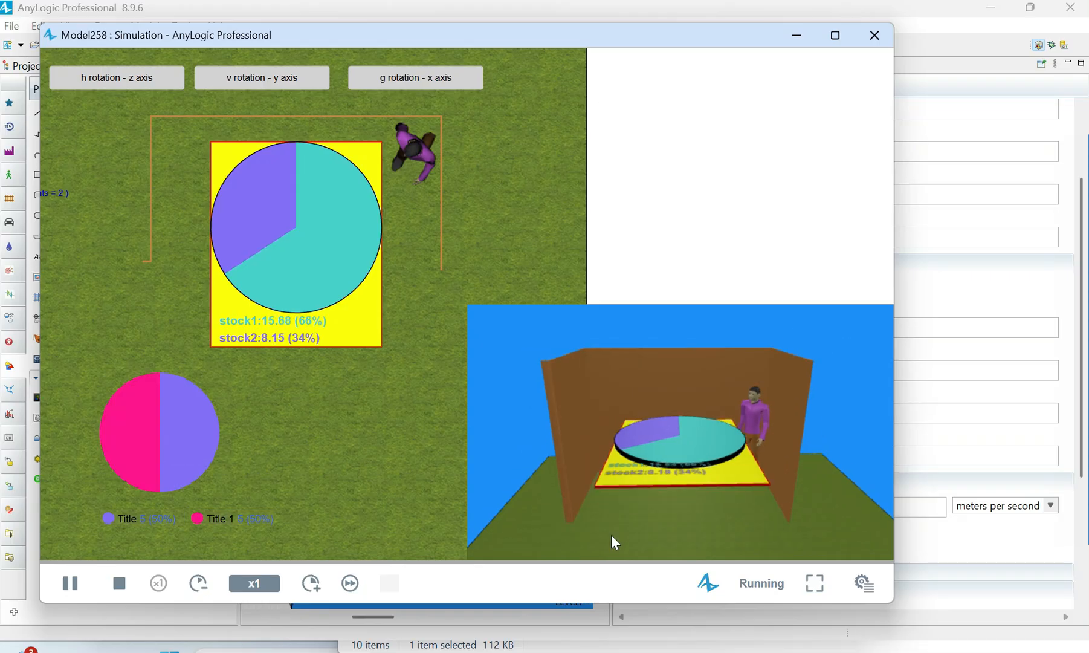
{"action": "left_click_drag", "start_coordinate": [566, 395], "coordinate": [576, 345]}
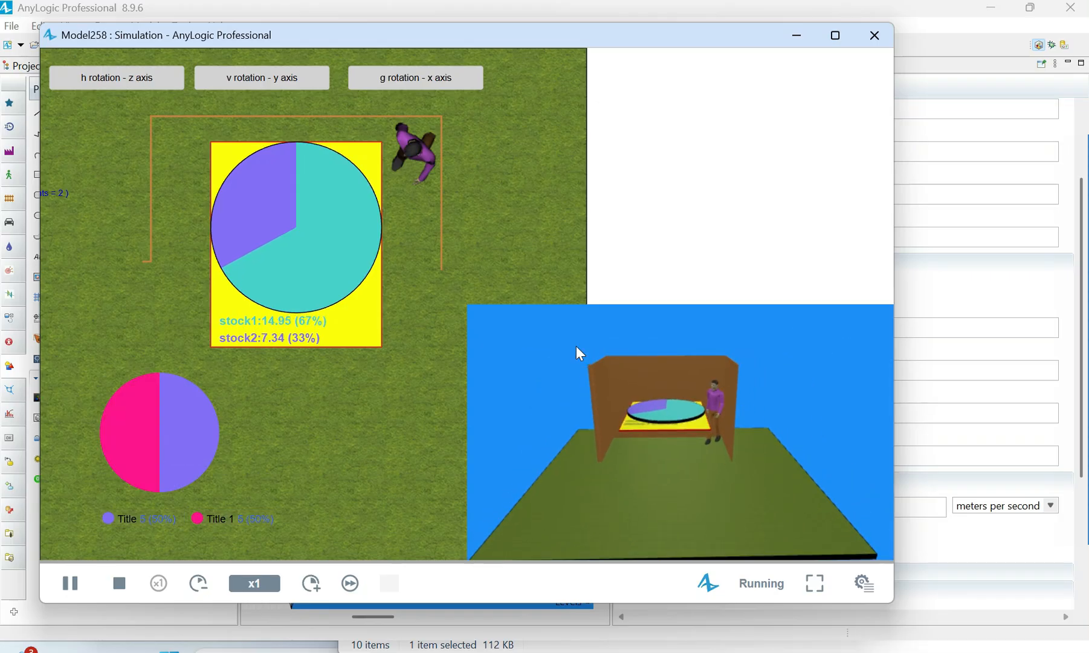
{"action": "scroll", "coordinate": [607, 433], "scroll_direction": "up", "scroll_amount": 5}
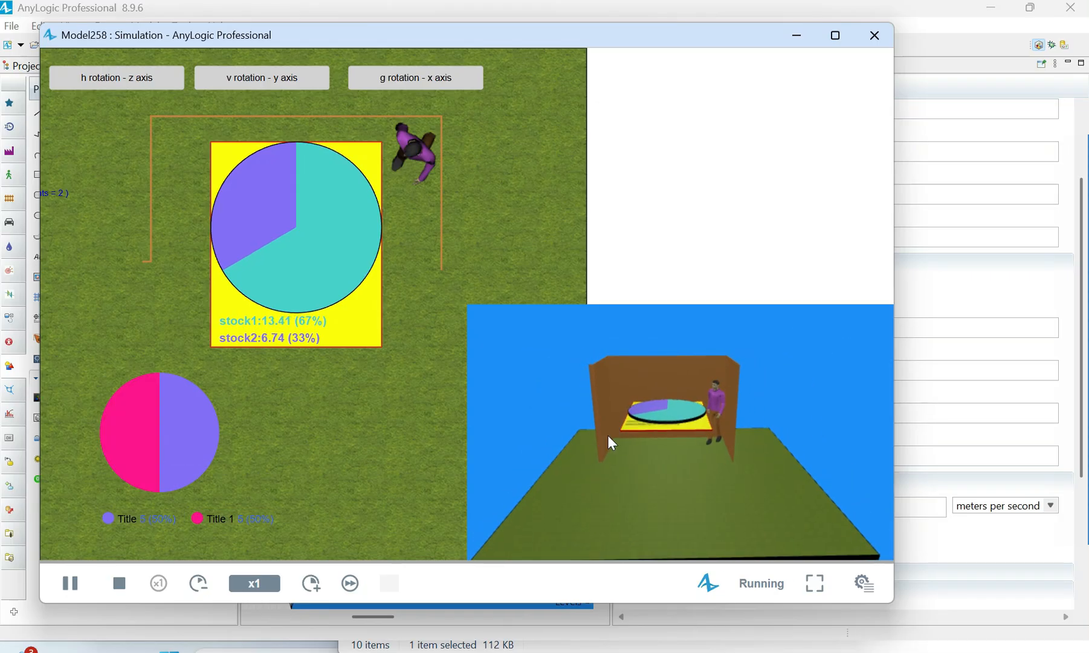
{"action": "left_click_drag", "start_coordinate": [650, 483], "coordinate": [692, 480]}
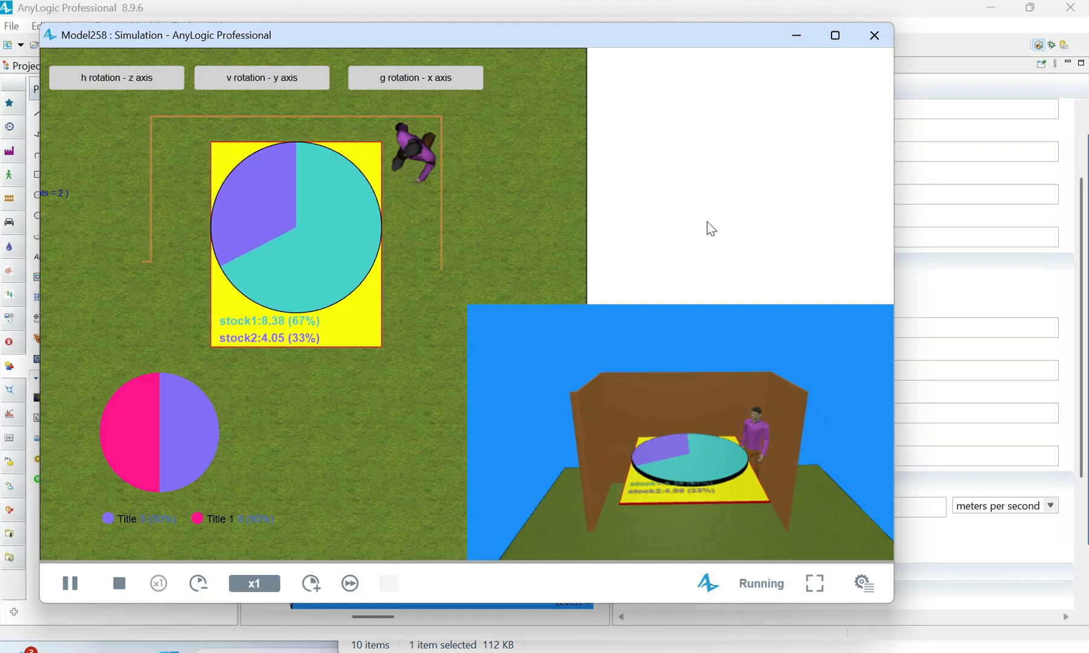
{"action": "mouse_move", "coordinate": [717, 243]}
{"action": "left_mouse_down"}
{"action": "mouse_move", "coordinate": [767, 236]}
{"action": "mouse_move", "coordinate": [730, 236]}
{"action": "left_mouse_up"}
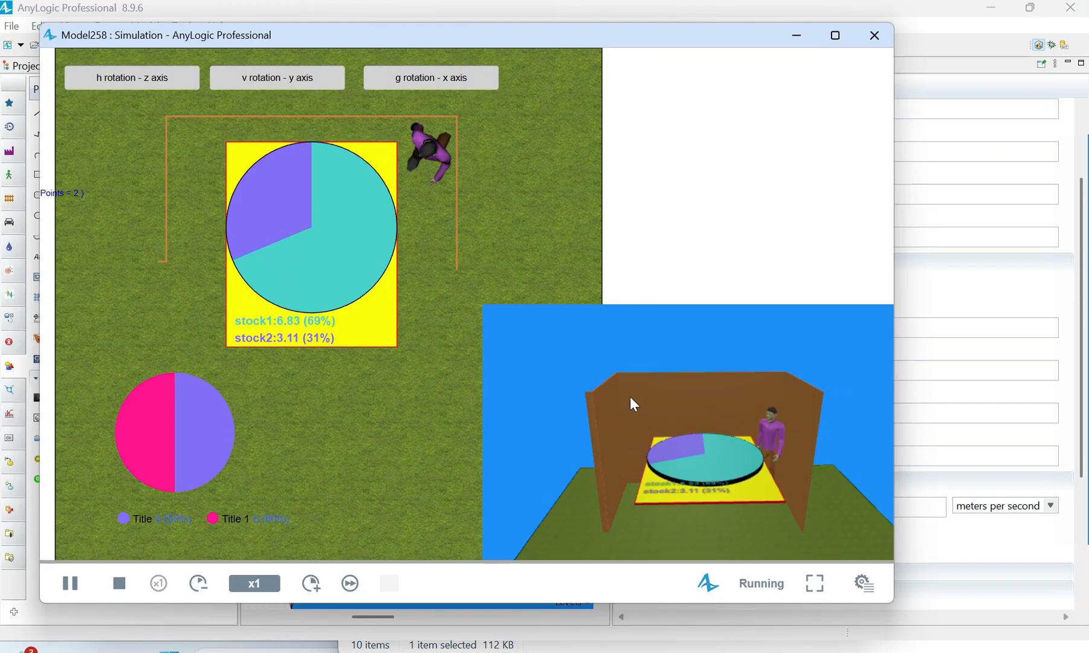
- Rotate the chart around the z axis in repeated quarter turns until it is back in its original orientation
{"action": "left_click", "coordinate": [165, 85]}
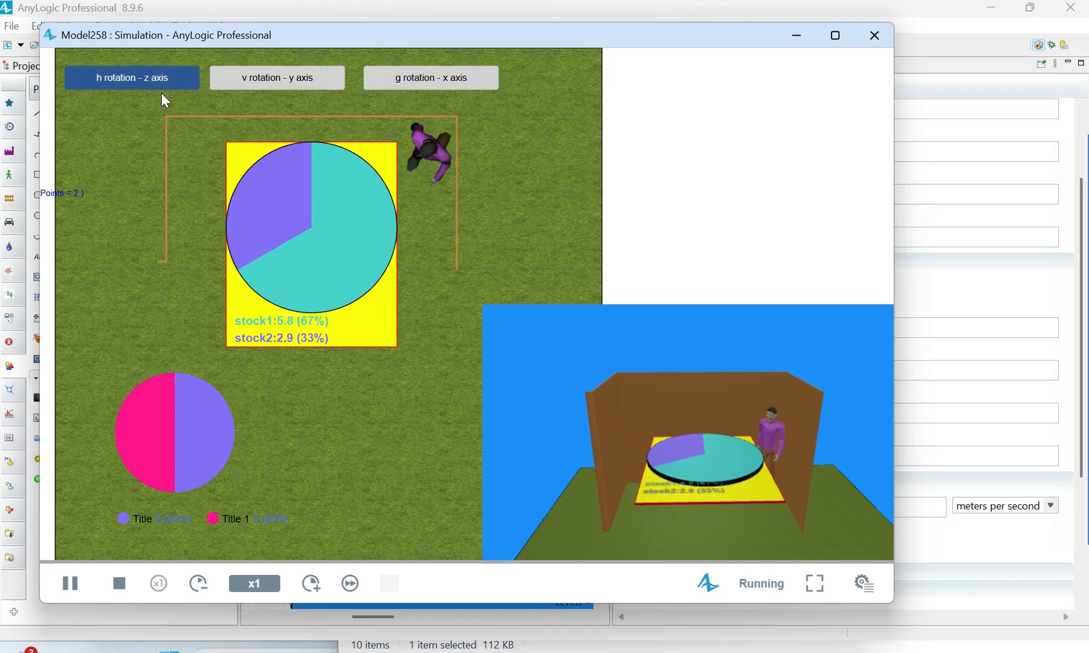
{"action": "left_click", "coordinate": [149, 79]}
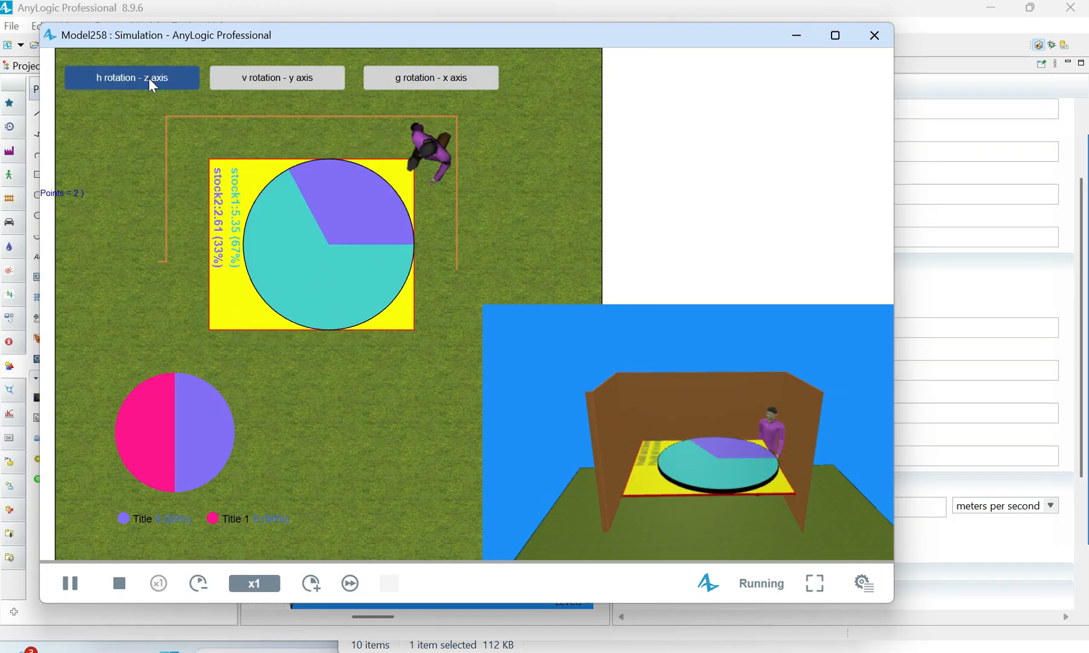
{"action": "left_click", "coordinate": [148, 78]}
{"action": "left_click", "coordinate": [149, 79]}
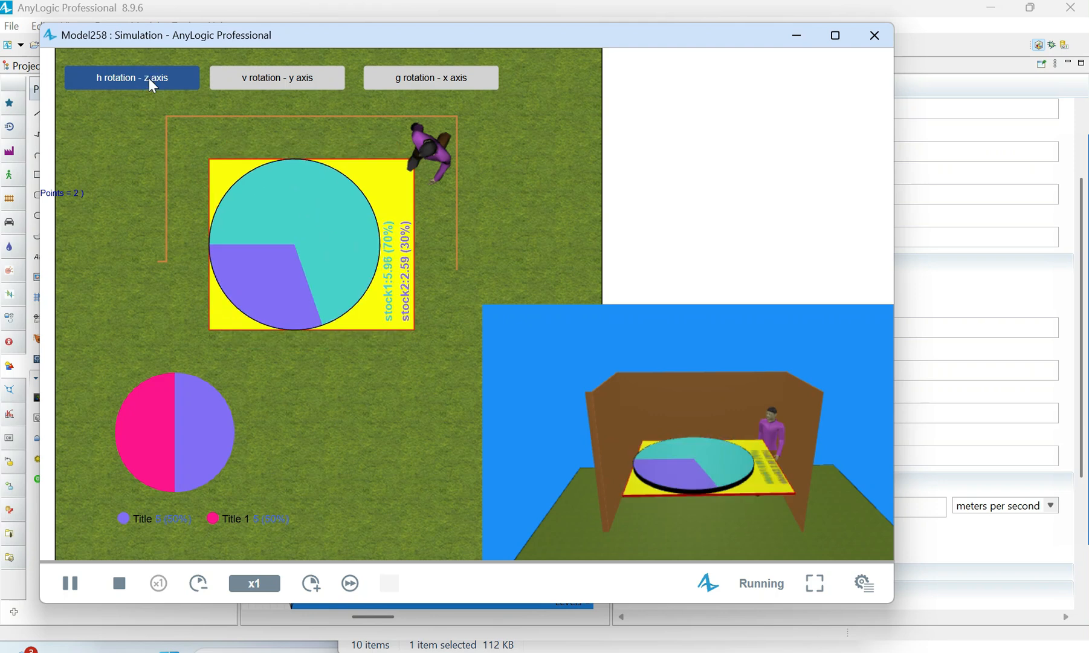
{"action": "left_click", "coordinate": [148, 79]}
- Rotate the chart repeatedly around the y axis in the running simulation
{"action": "left_click", "coordinate": [265, 82]}
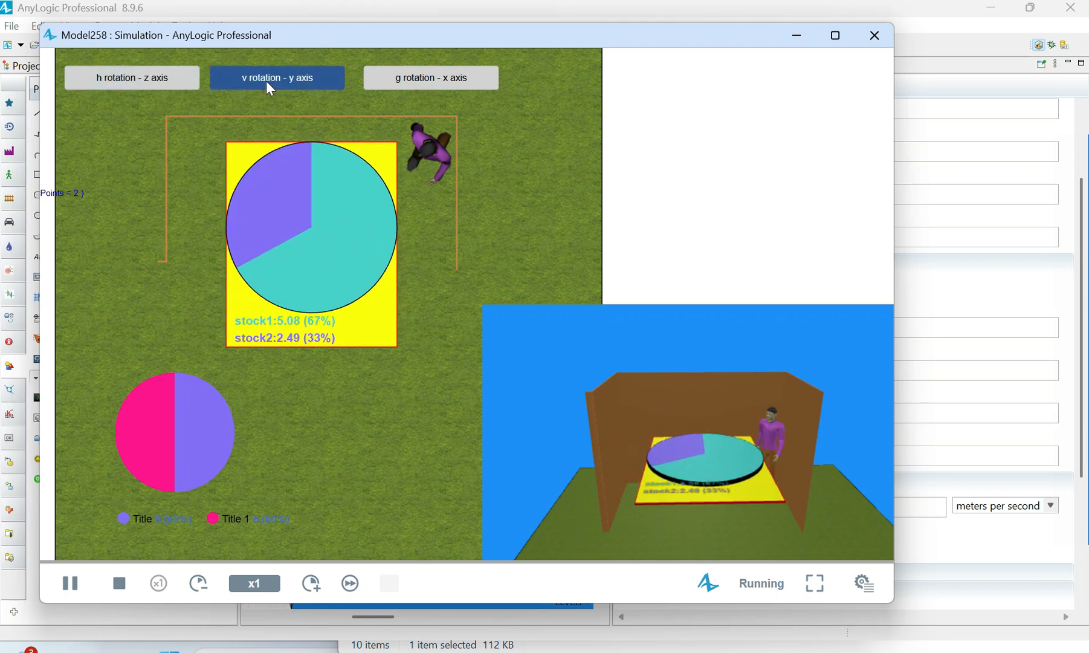
{"action": "left_click", "coordinate": [266, 80]}
{"action": "left_click", "coordinate": [267, 80]}
{"action": "left_click", "coordinate": [267, 80]}
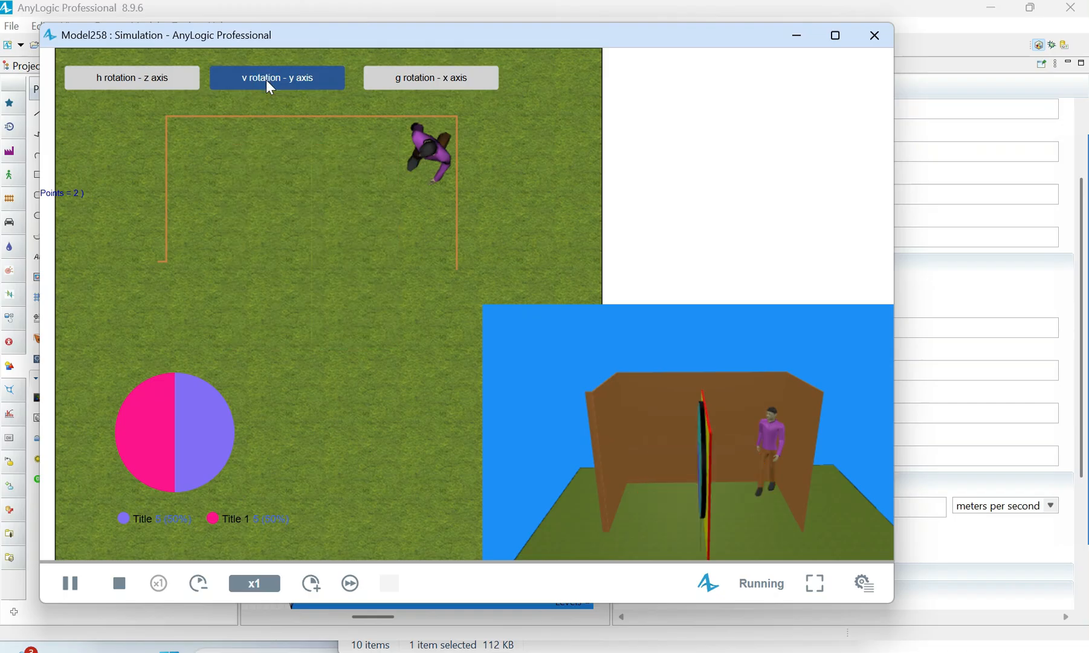
{"action": "left_click", "coordinate": [267, 80]}
- Combine z-axis and y-axis rotations of the chart to turn it between upright and flat orientations
{"action": "left_click", "coordinate": [190, 76]}
{"action": "left_click", "coordinate": [278, 79]}
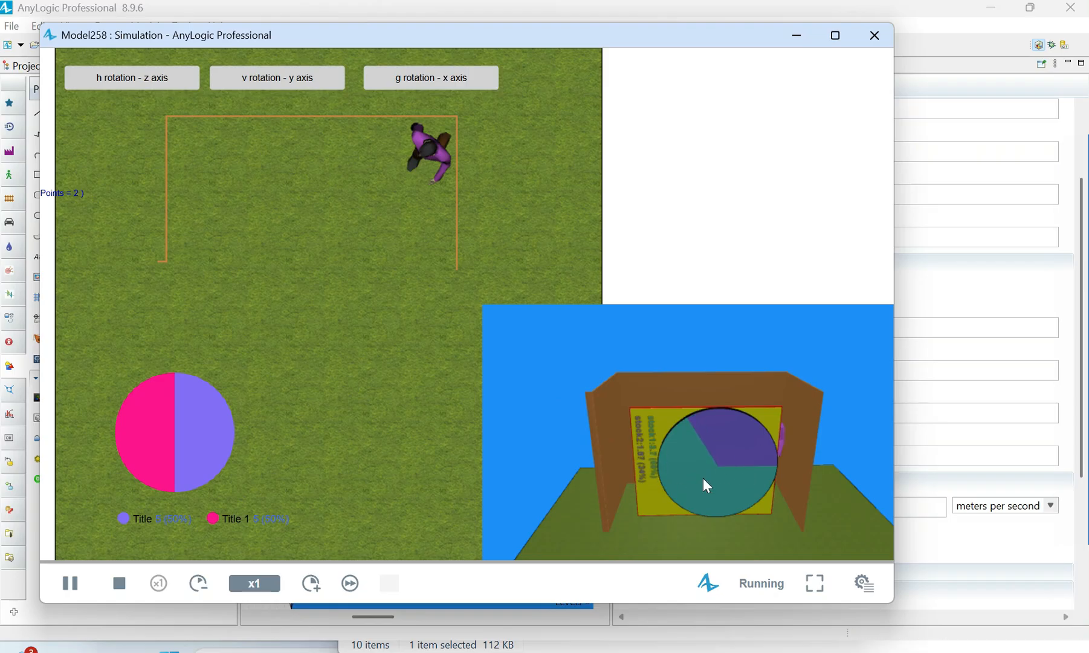
{"action": "left_click", "coordinate": [282, 78]}
{"action": "left_click", "coordinate": [282, 78]}
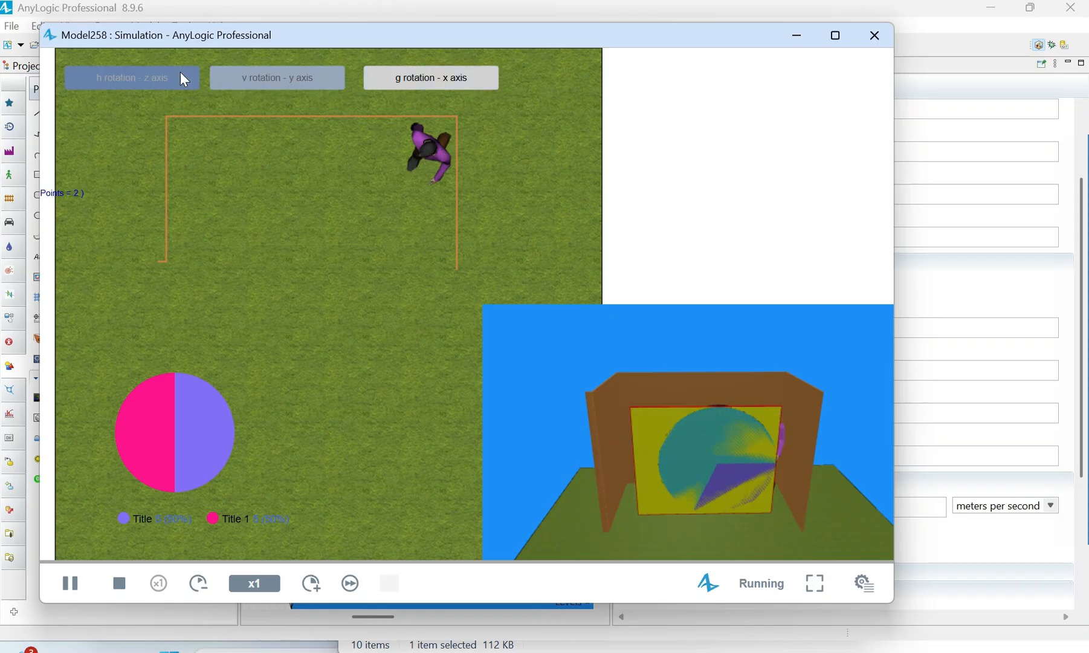
{"action": "left_click", "coordinate": [162, 78]}
{"action": "left_click", "coordinate": [162, 78]}
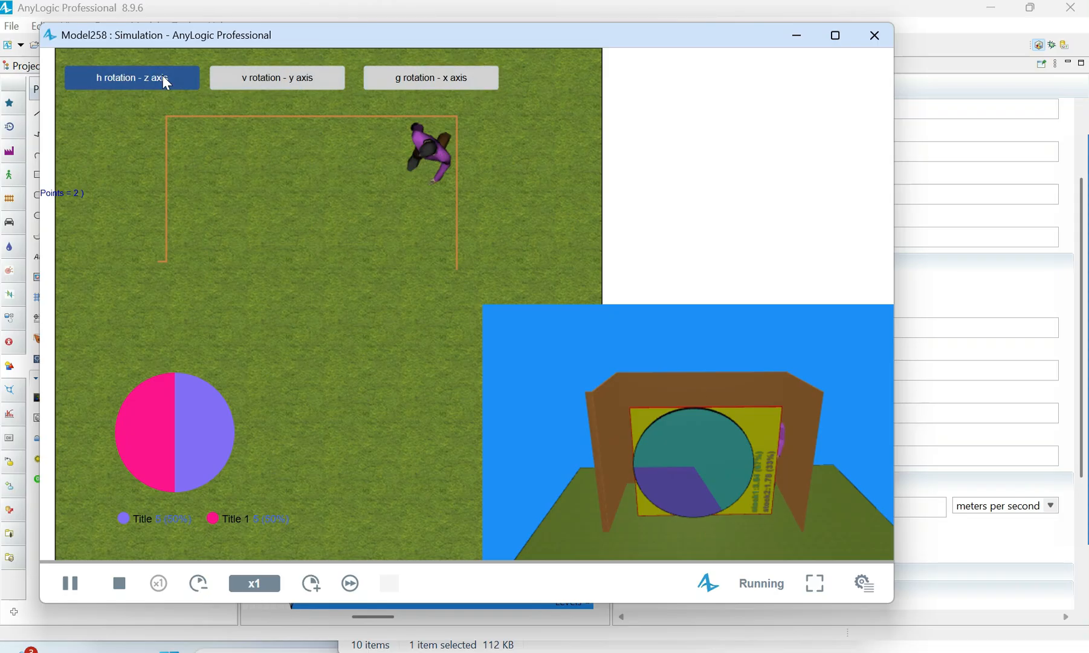
{"action": "left_click", "coordinate": [231, 77]}
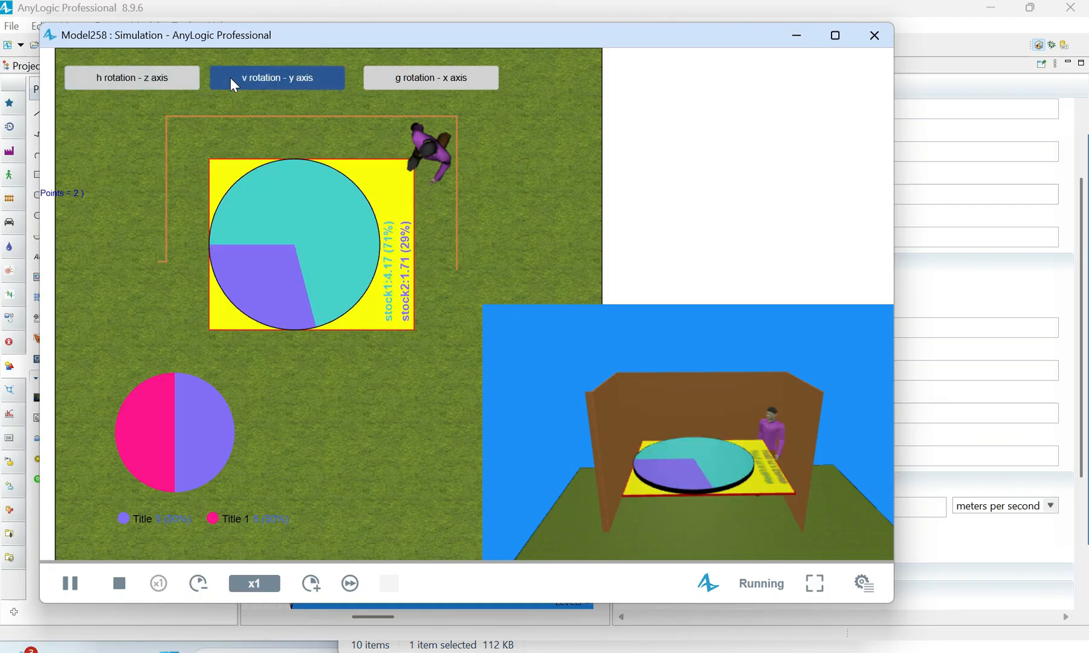
- Rotate the chart around the x axis until it stands upright in the 3D scene, facing the camera
{"action": "left_click", "coordinate": [445, 78]}
{"action": "left_click", "coordinate": [440, 79]}
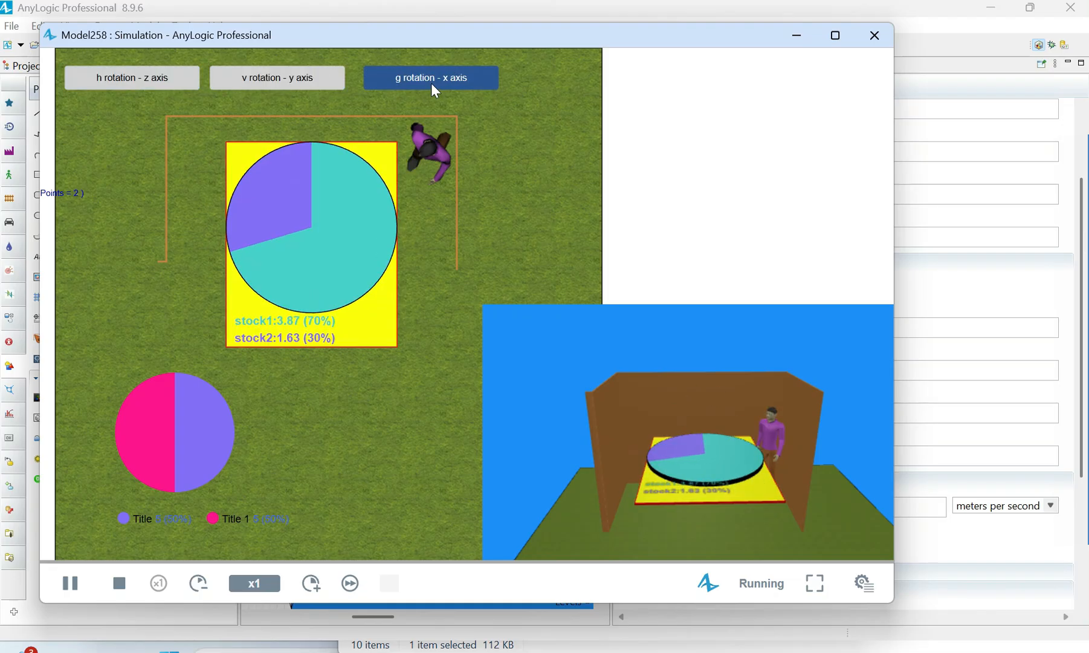
{"action": "left_click", "coordinate": [433, 86]}
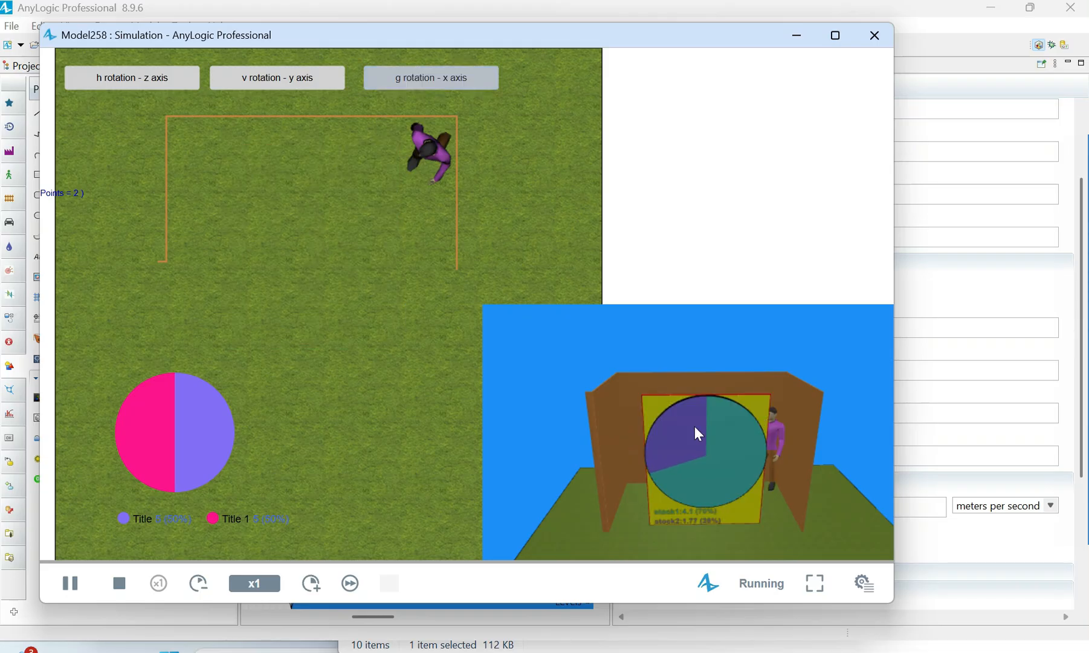
- Return to the Main editor and examine the setRotation call in the "h rotation - z axis" button's action code
{"action": "left_click", "coordinate": [967, 141]}
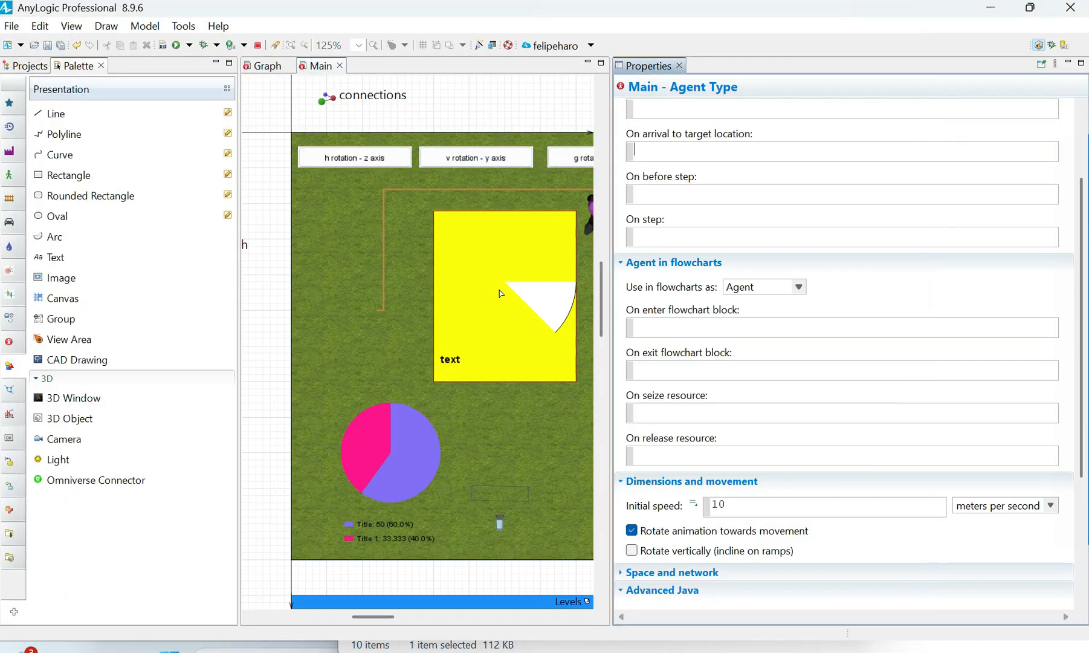
{"action": "scroll", "coordinate": [476, 294], "scroll_direction": "up", "scroll_amount": 2}
{"action": "left_click", "coordinate": [357, 224]}
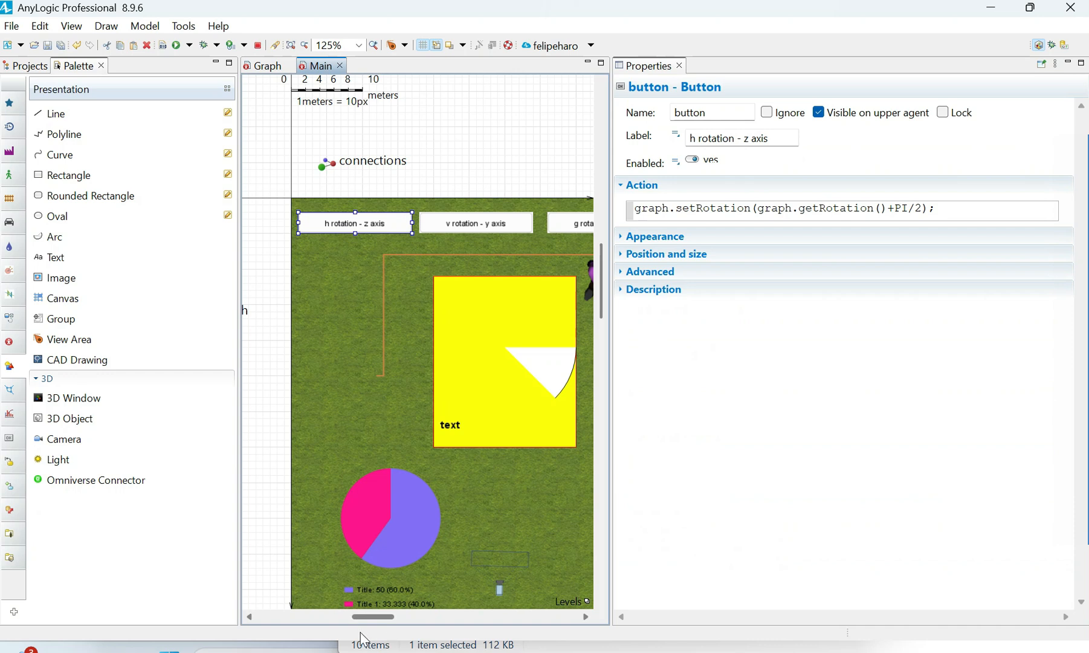
{"action": "left_click_drag", "start_coordinate": [386, 617], "coordinate": [371, 619]}
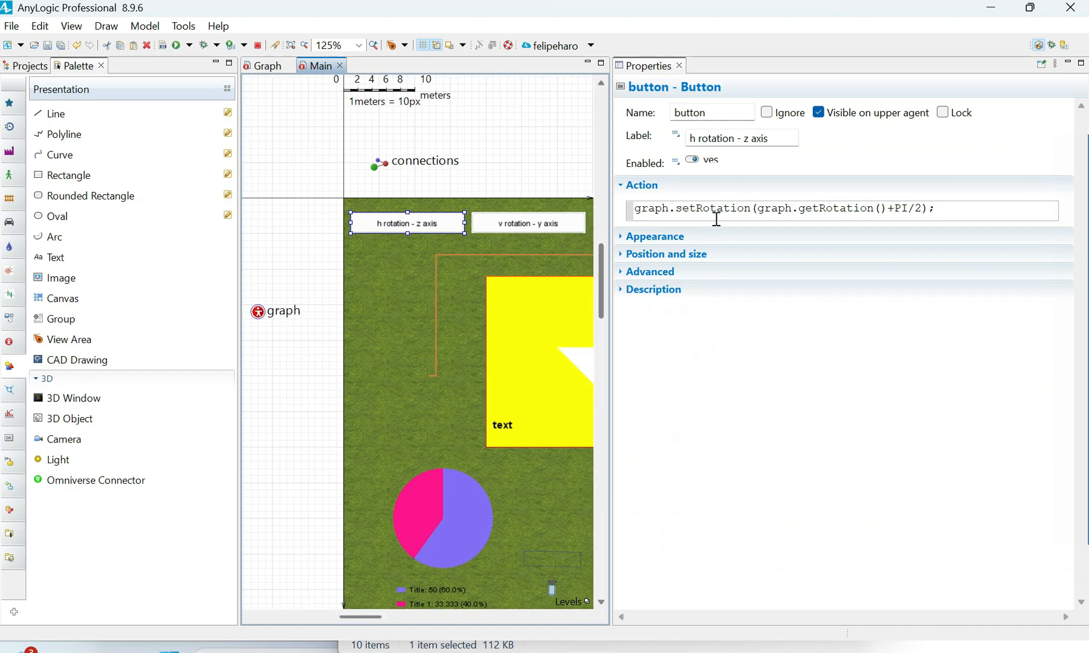
{"action": "left_click_drag", "start_coordinate": [682, 207], "coordinate": [756, 208]}
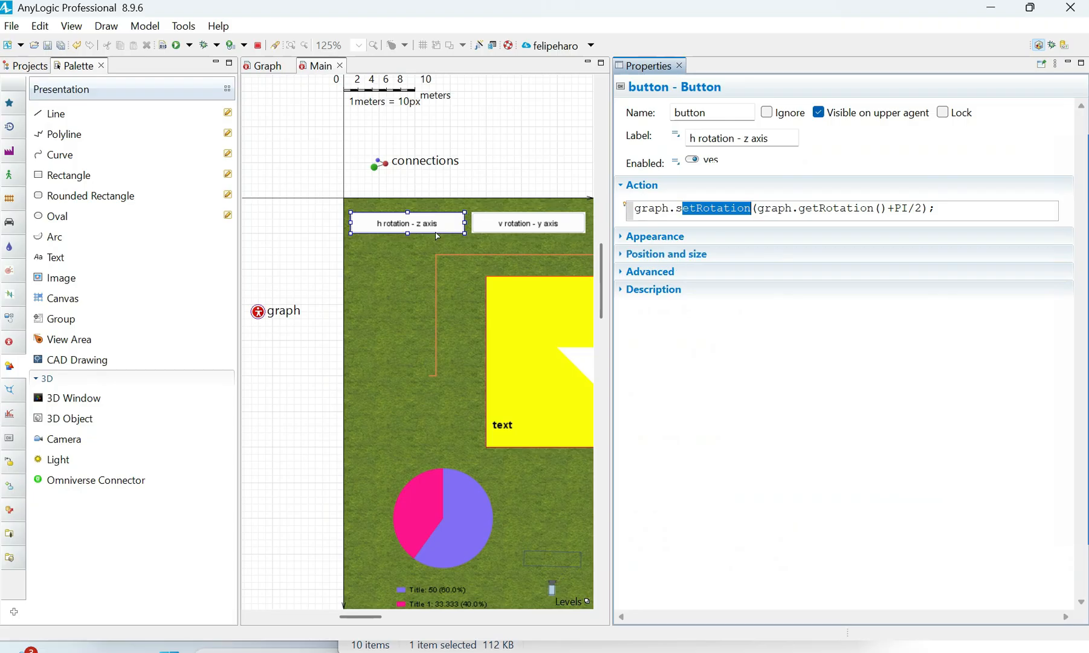
- Examine the setVerticalRotation call in the "v rotation - y axis" button's action and the group's setRotationX call in the "g rotation - x axis" button's action
{"action": "left_click", "coordinate": [544, 220]}
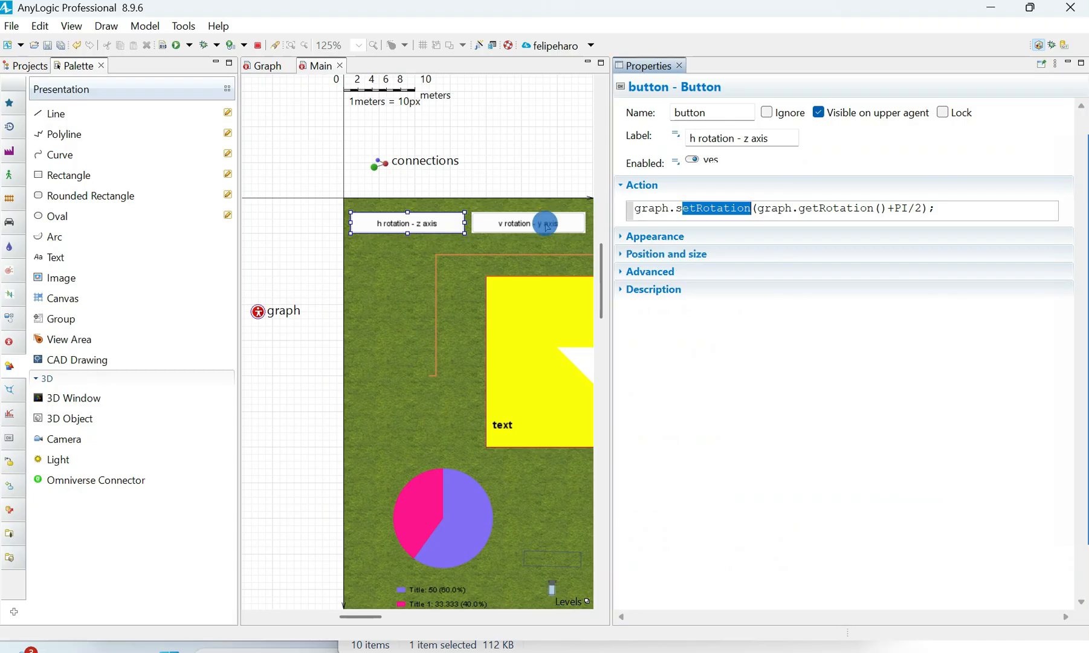
{"action": "left_click_drag", "start_coordinate": [683, 211], "coordinate": [805, 217]}
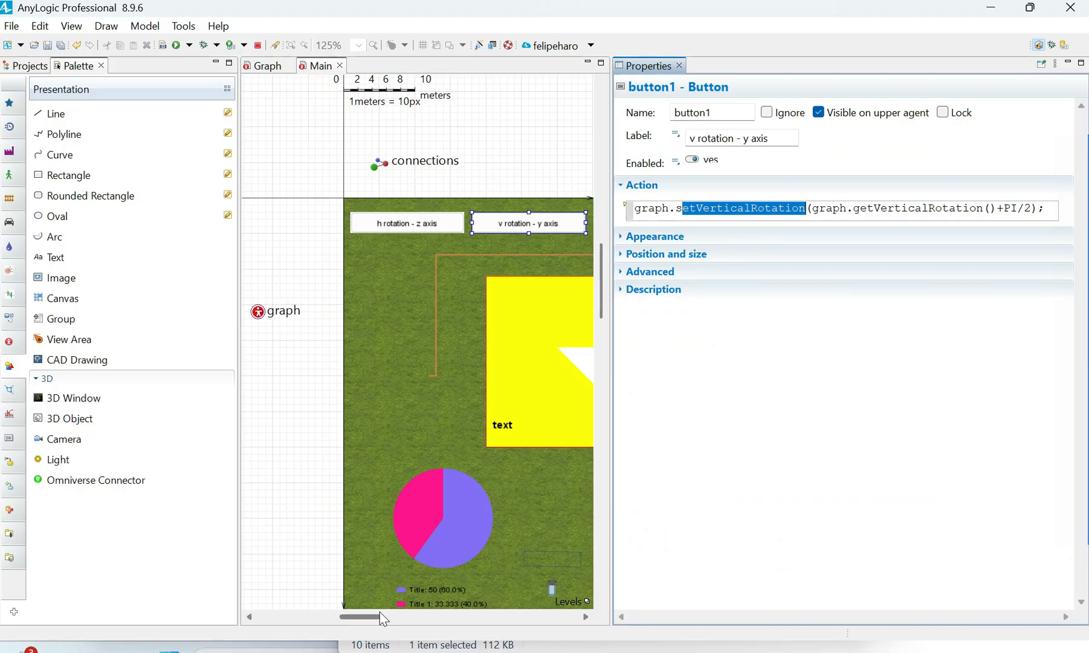
{"action": "left_click_drag", "start_coordinate": [364, 617], "coordinate": [395, 616]}
{"action": "left_click", "coordinate": [541, 230]}
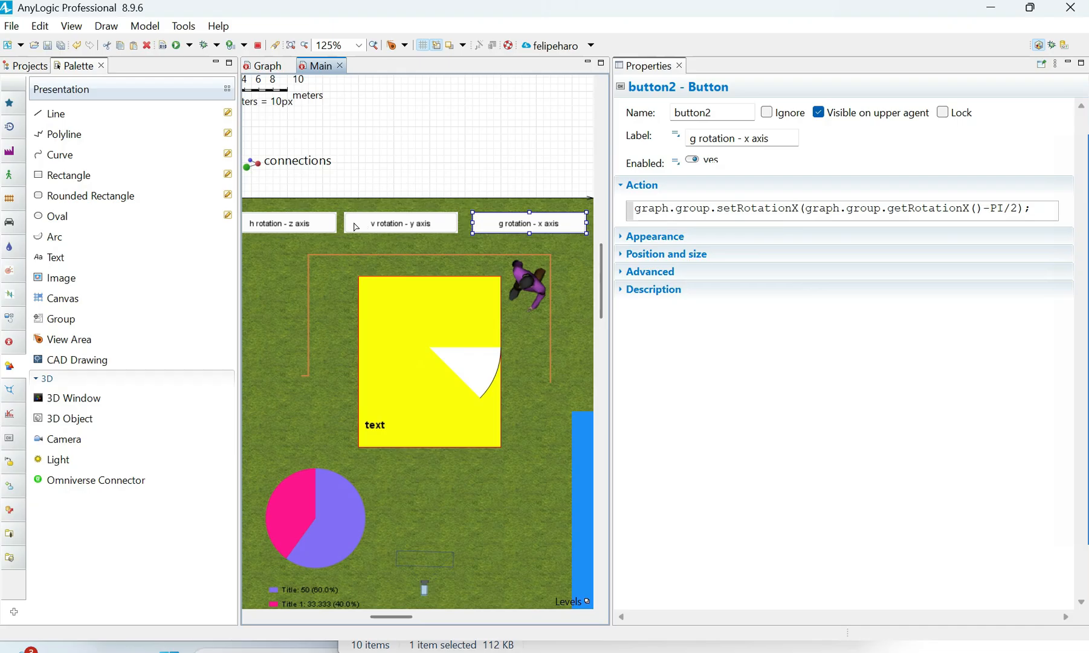
{"action": "left_click_drag", "start_coordinate": [675, 208], "coordinate": [710, 211]}
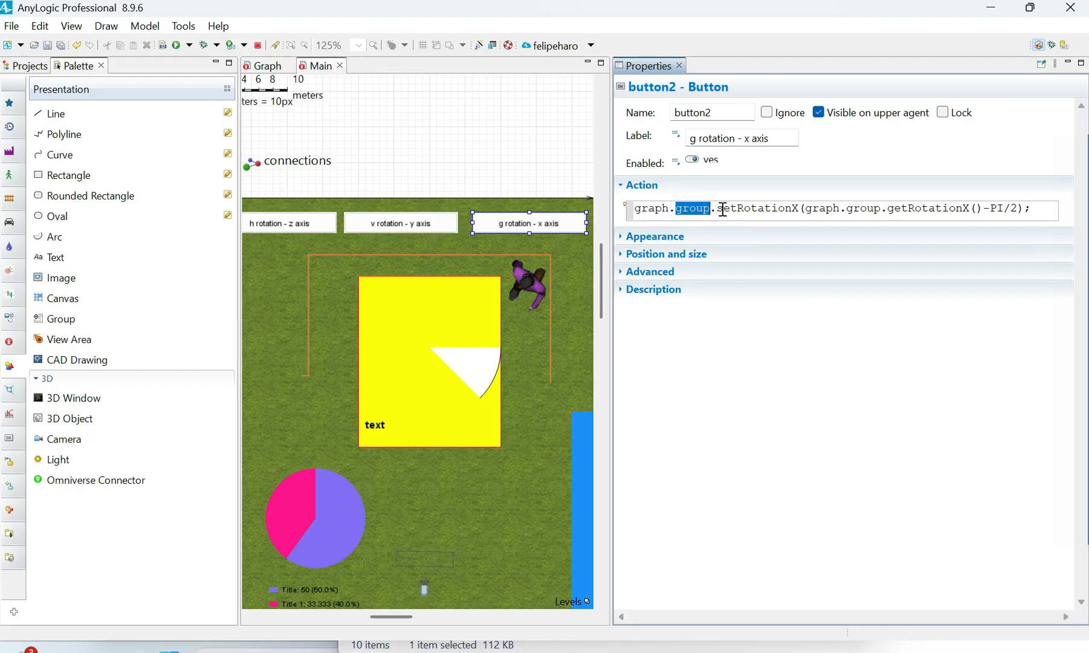
{"action": "left_click_drag", "start_coordinate": [724, 209], "coordinate": [800, 209]}
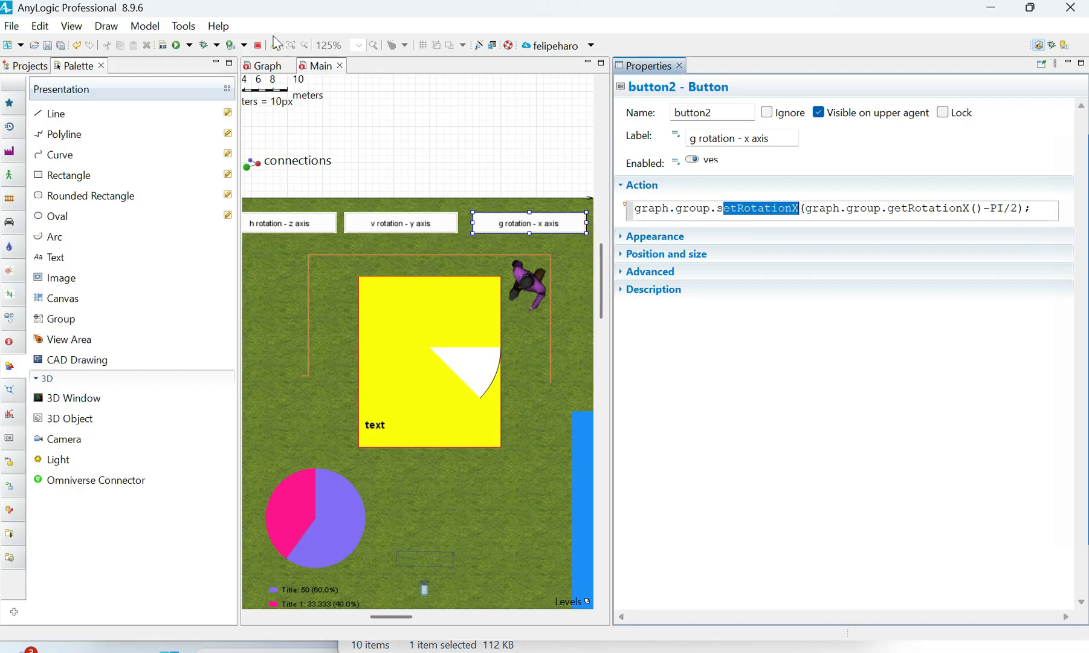
- Open the Graph agent and inspect the properties of the chart's group and its arc, rectangle and text shapes
{"action": "left_click", "coordinate": [272, 66]}
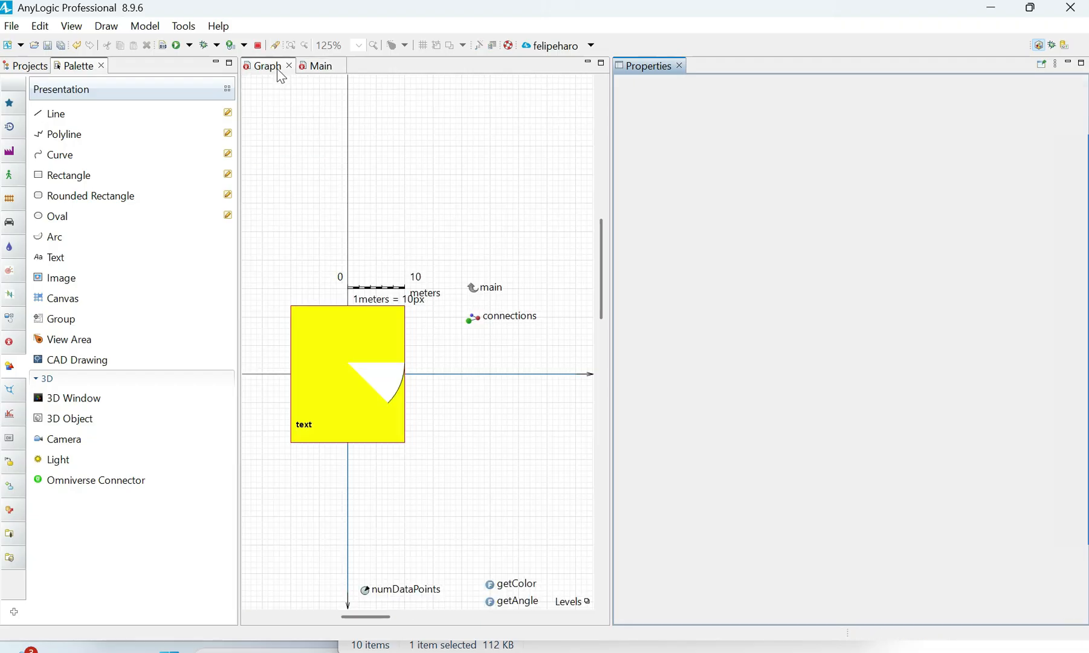
{"action": "left_click", "coordinate": [334, 389]}
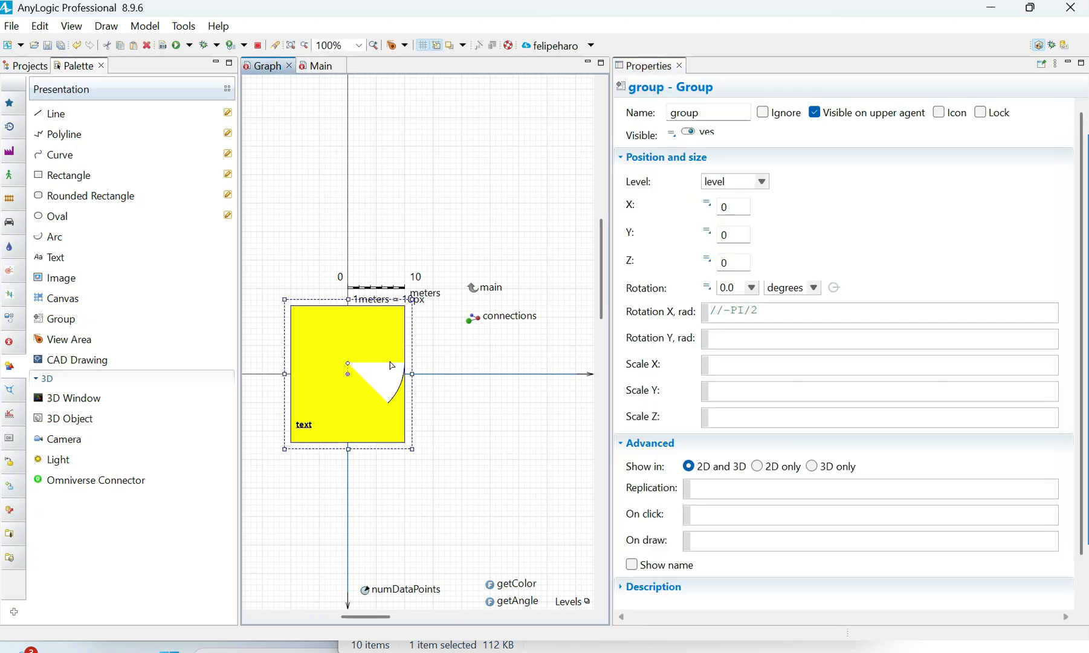
{"action": "left_click", "coordinate": [387, 381]}
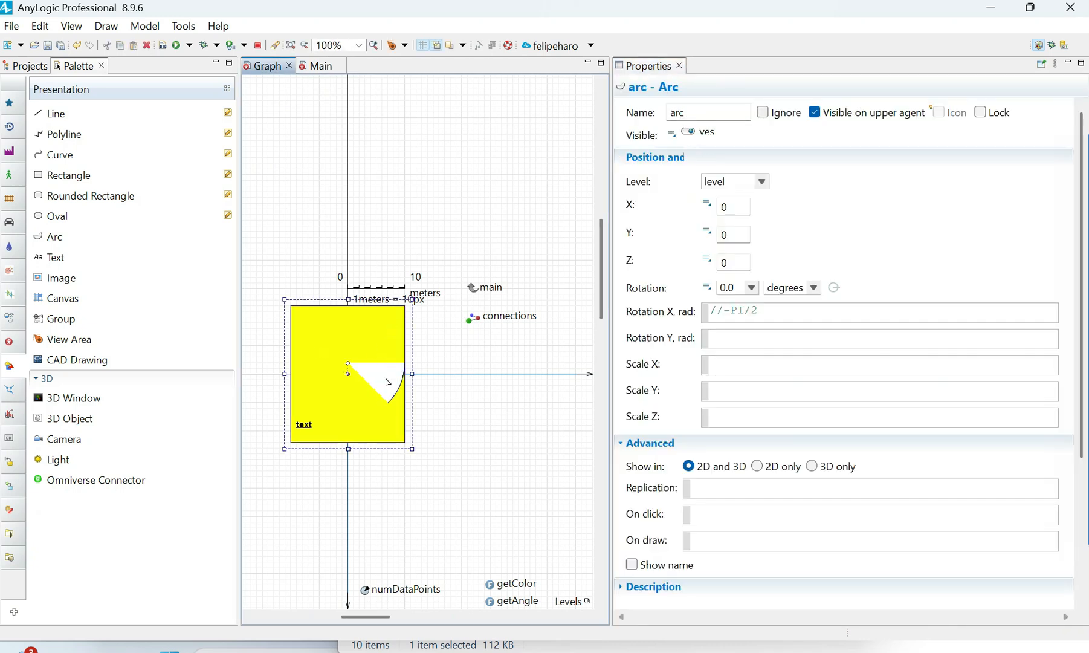
{"action": "left_click", "coordinate": [310, 387]}
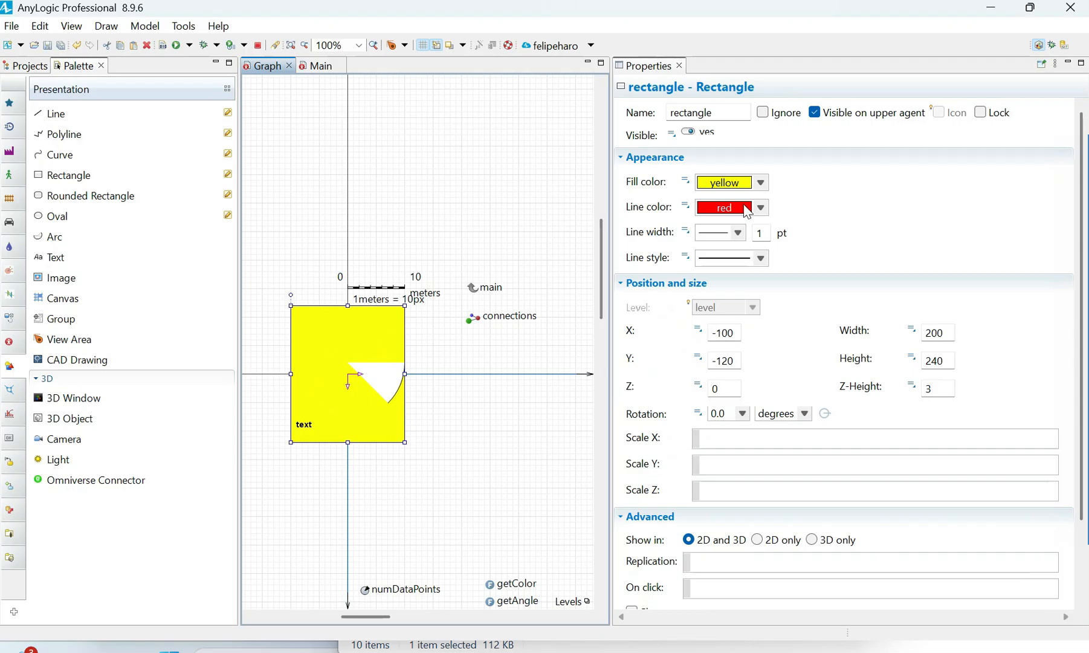
{"action": "left_click", "coordinate": [310, 425]}
{"action": "left_click", "coordinate": [310, 426]}
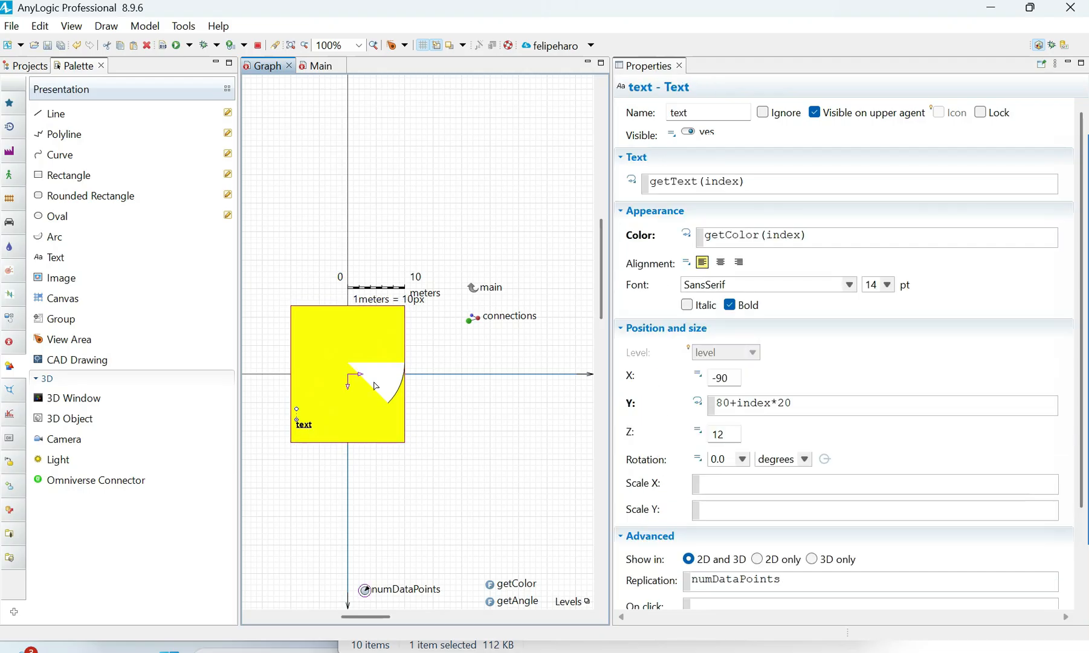
- Select the whole group in the Graph agent and examine the commented-out expression for its X rotation
{"action": "left_click", "coordinate": [343, 338]}
{"action": "left_click", "coordinate": [343, 337]}
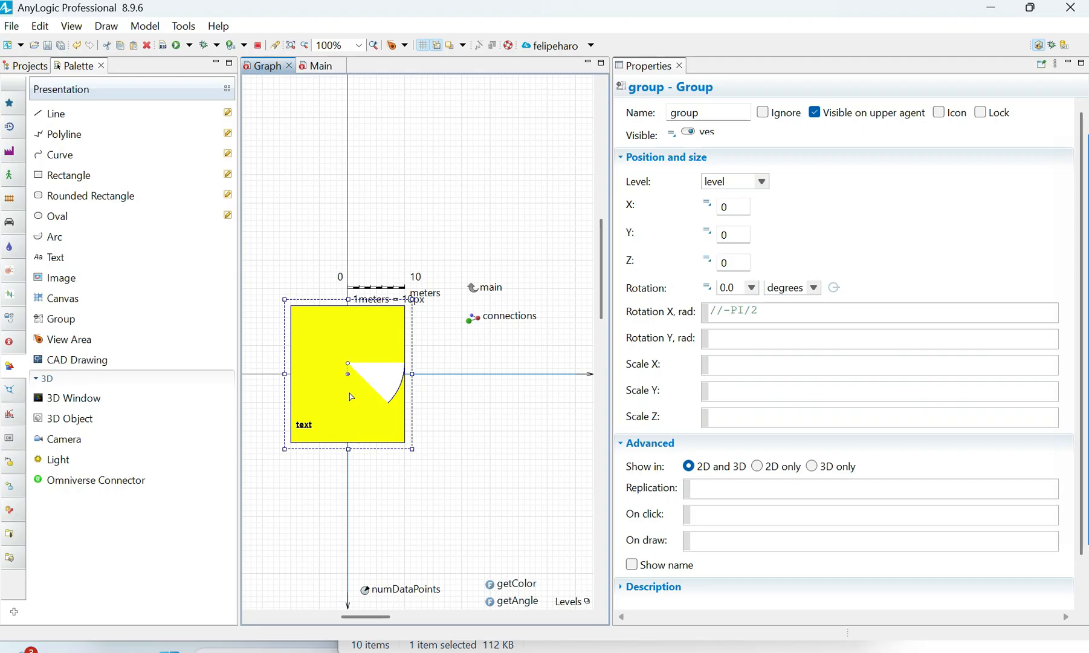
{"action": "left_click_drag", "start_coordinate": [804, 311], "coordinate": [726, 312]}
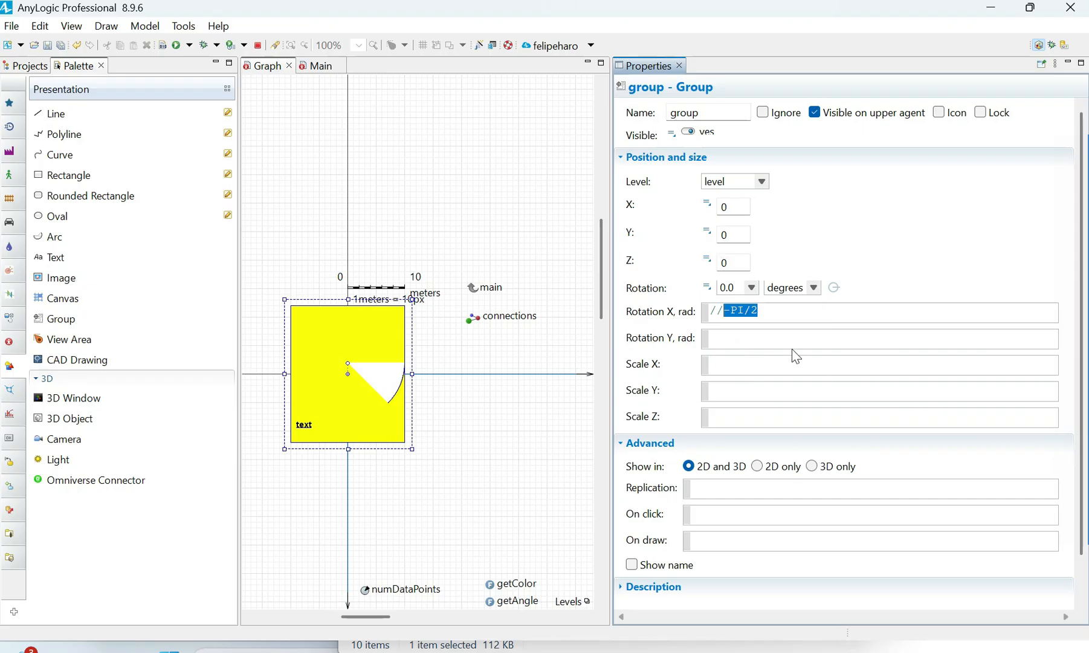
{"action": "left_click_drag", "start_coordinate": [767, 312], "coordinate": [687, 312]}
- Return to the Main agent and widen its canvas area to show all three rotation buttons and the chart
{"action": "left_click", "coordinate": [317, 65]}
{"action": "left_click_drag", "start_coordinate": [608, 391], "coordinate": [768, 399]}
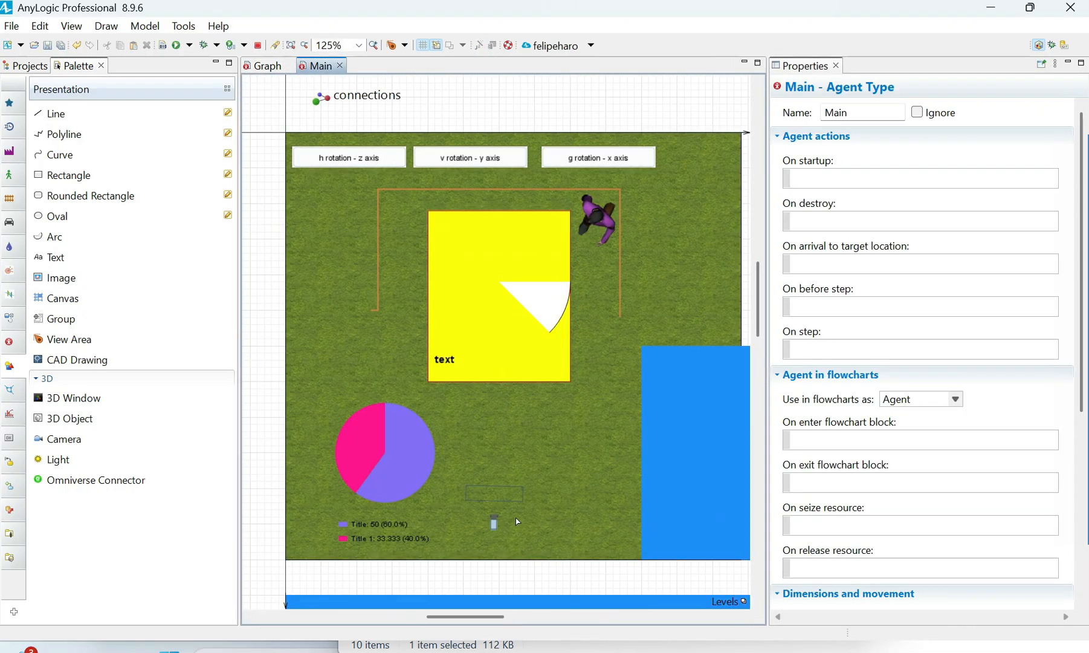